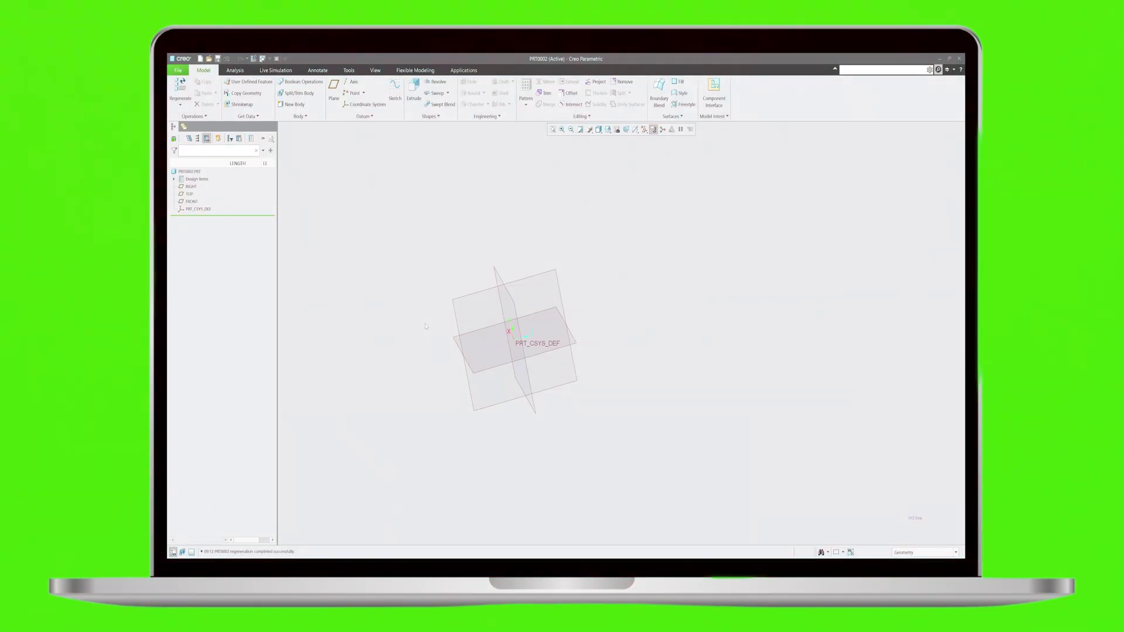
# - Extrude a circle centred on the origin of the TOP plane into a solid cylinder 161.10 deep
pyautogui.moveTo(426, 328); pyautogui.dragTo(432, 316, button='middle')
pyautogui.click(414, 89)
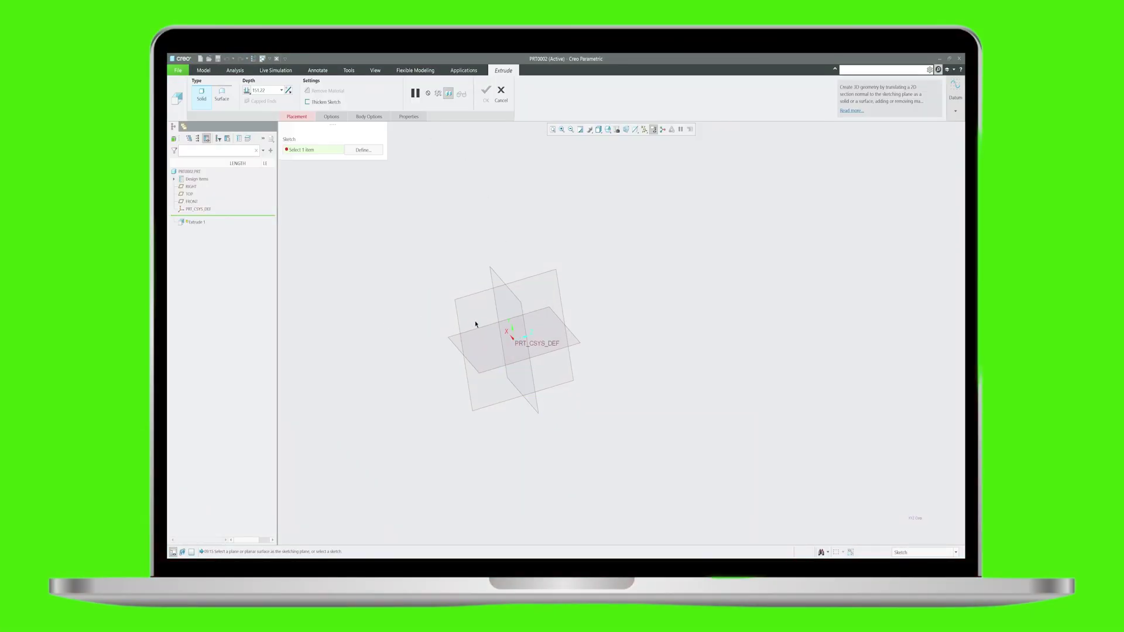
pyautogui.click(454, 339)
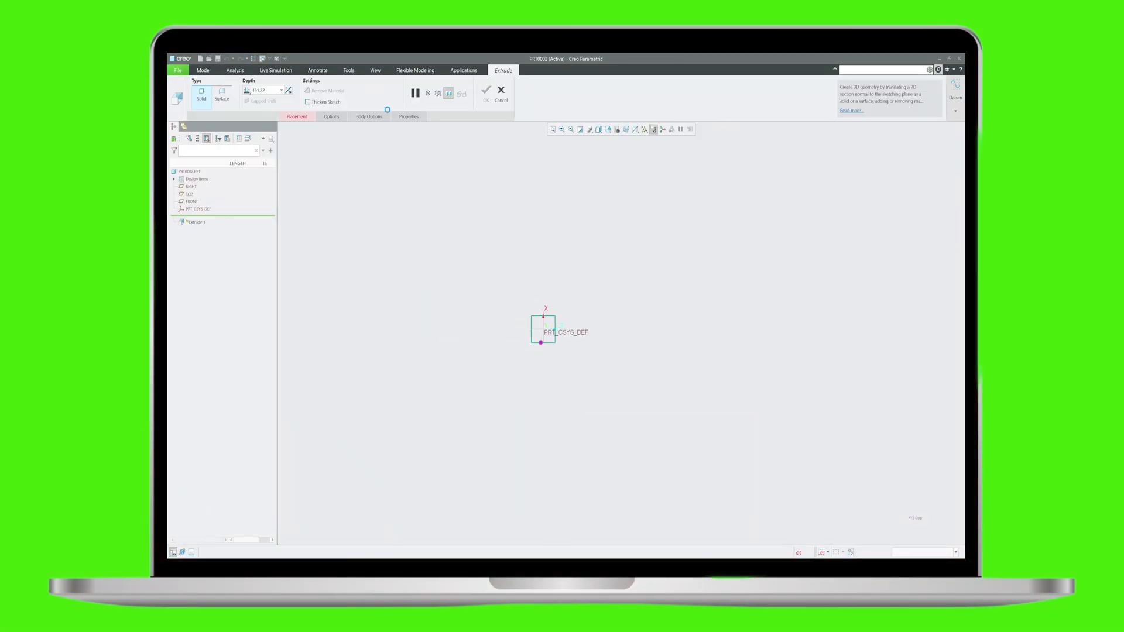
pyautogui.click(358, 105)
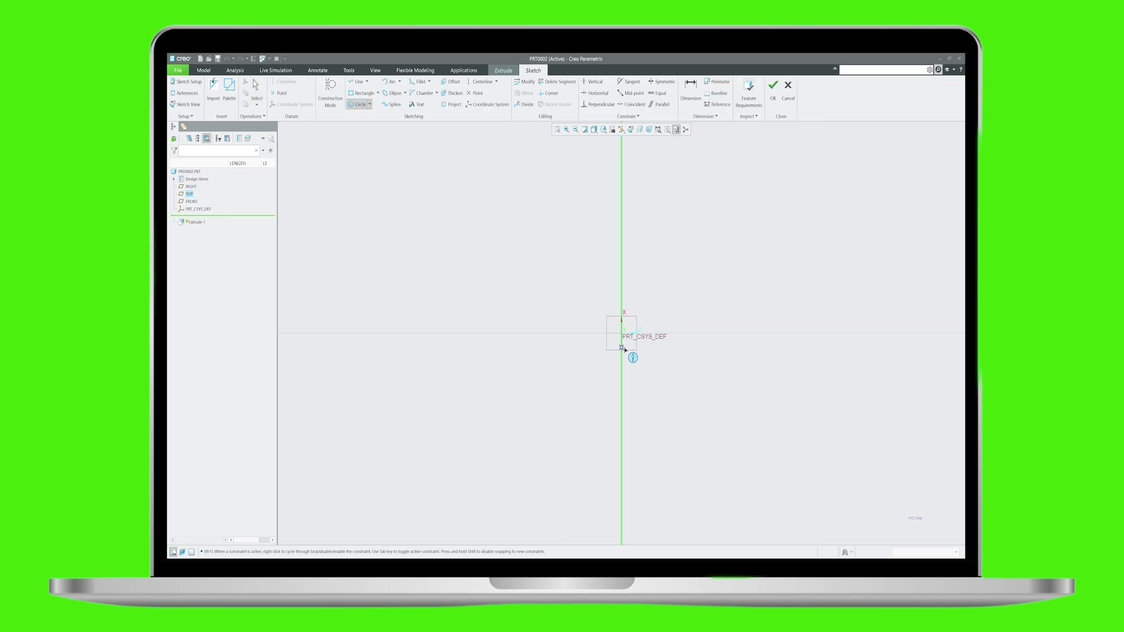
pyautogui.click(621, 333)
pyautogui.click(654, 367)
pyautogui.click(771, 96)
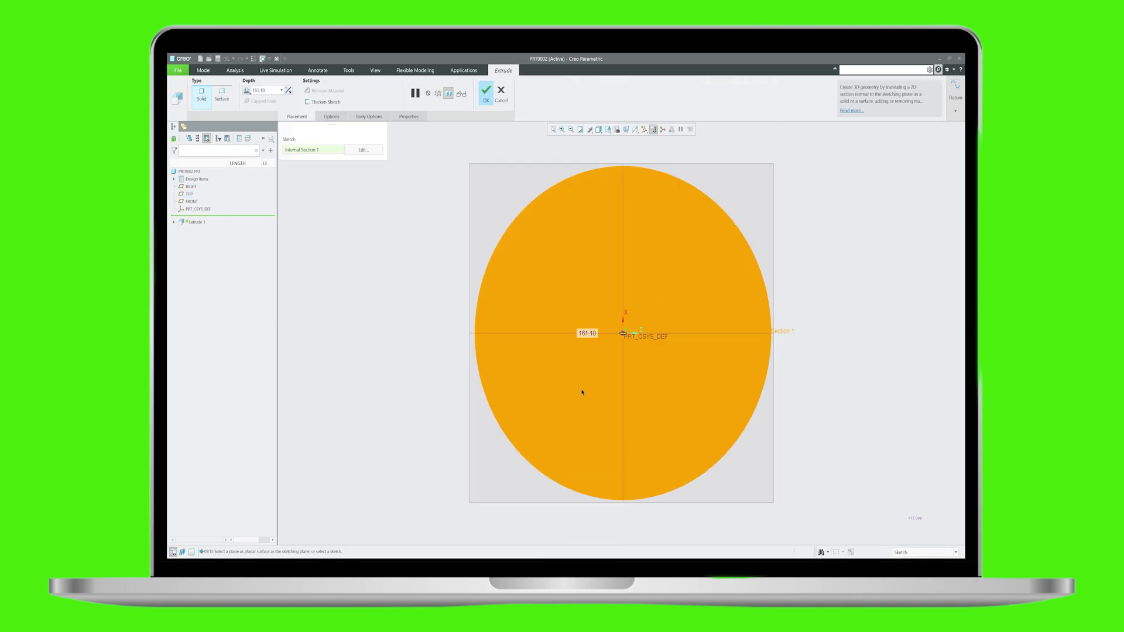
pyautogui.middleClick(572, 281)
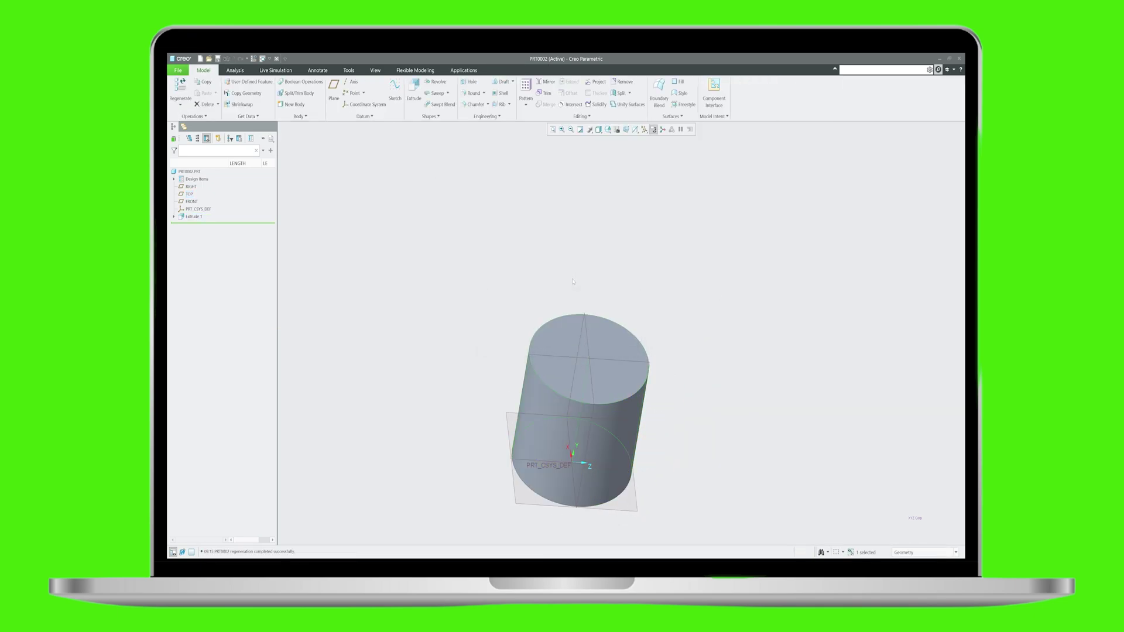
pyautogui.scroll(3, 571, 281)
pyautogui.moveTo(575, 322); pyautogui.dragTo(587, 378, button='middle')
pyautogui.scroll(-2, 589, 383)
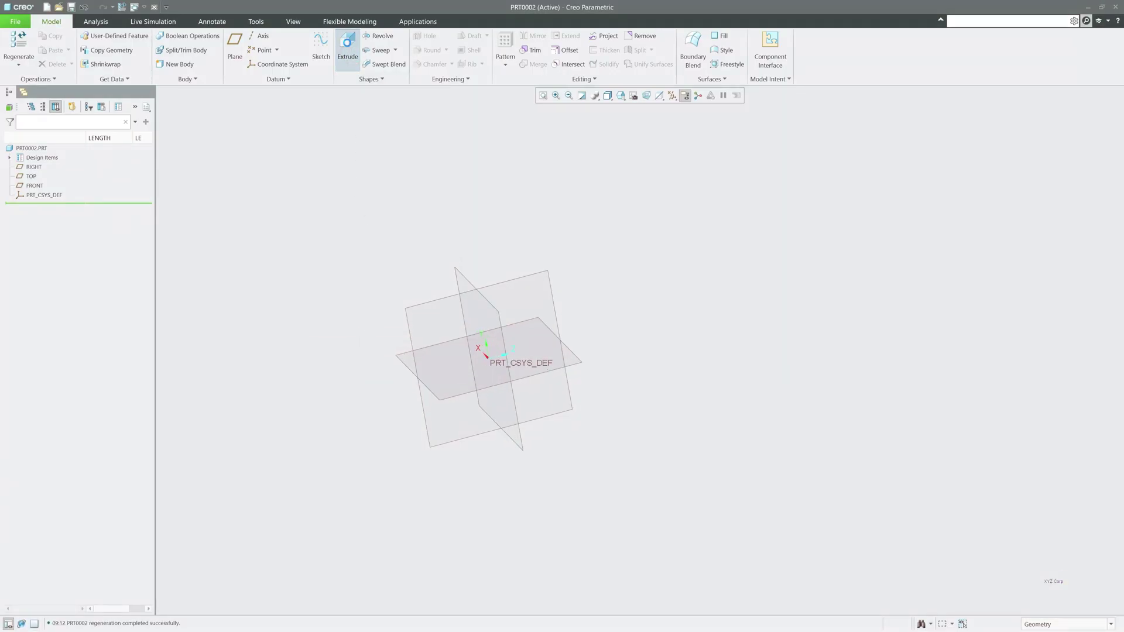
# - Start a solid extrude on the TOP plane and sketch a circle centred on the origin as its section
pyautogui.click(347, 49)
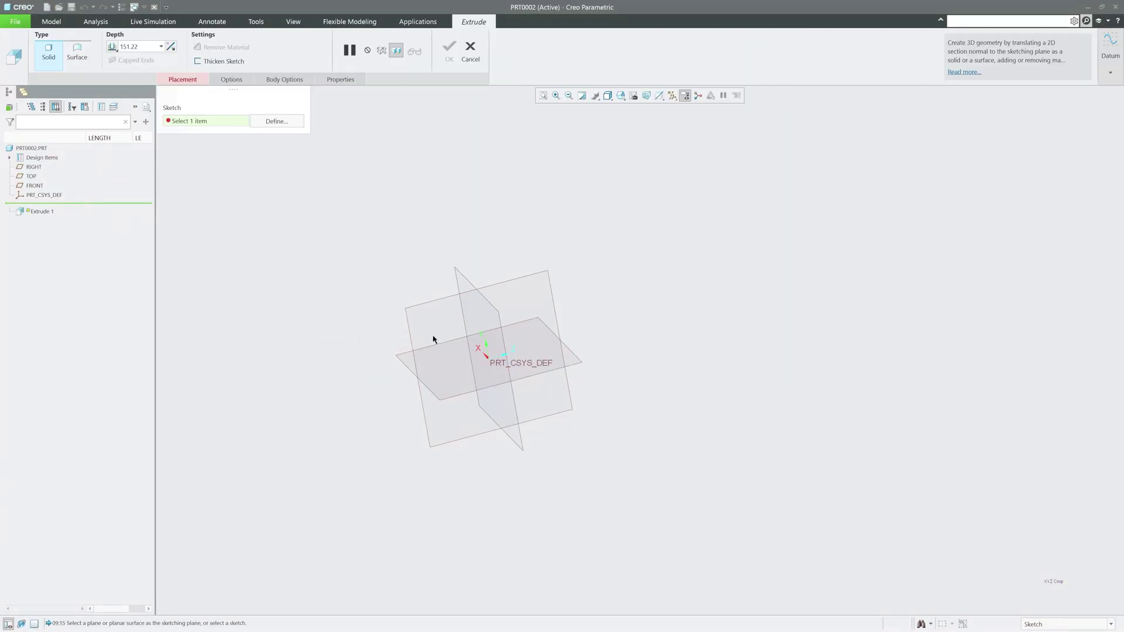
pyautogui.click(399, 354)
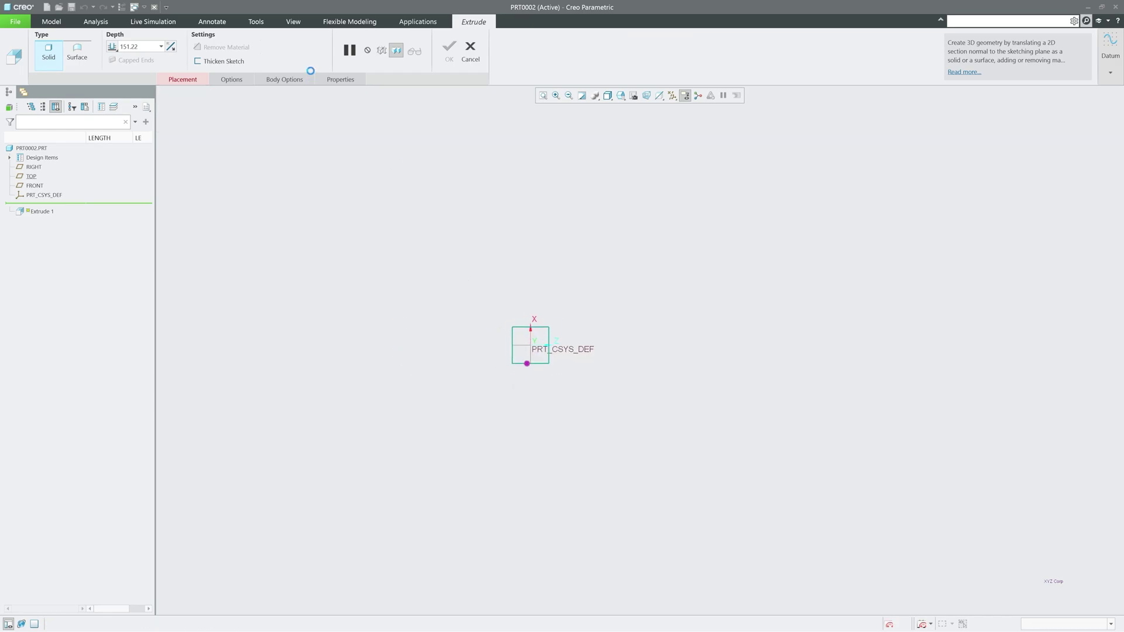
pyautogui.click(270, 65)
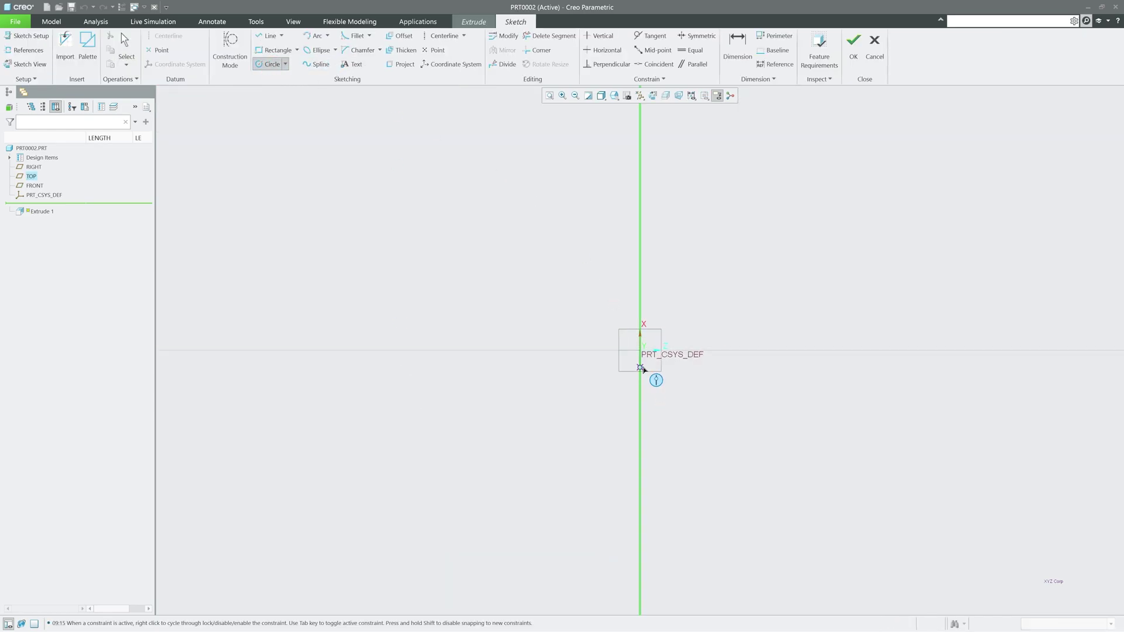
pyautogui.click(640, 351)
pyautogui.click(687, 398)
pyautogui.click(850, 55)
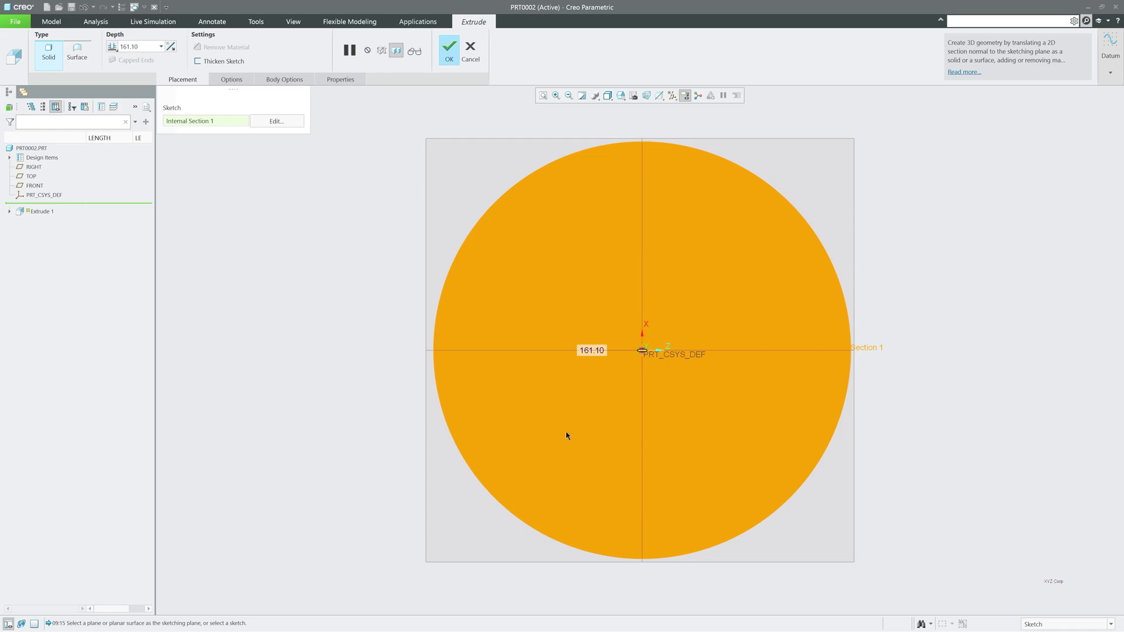
# - Complete the solid extrude of the circle with a depth of 161.10
pyautogui.middleClick(570, 282)
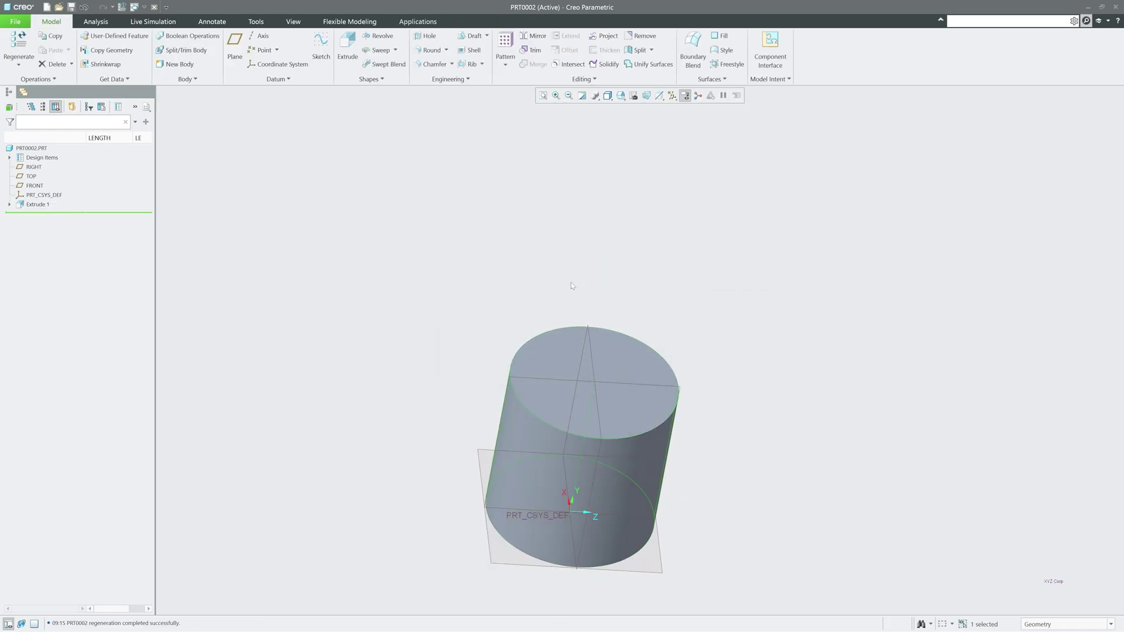
pyautogui.scroll(3, 570, 282)
pyautogui.moveTo(573, 332); pyautogui.dragTo(542, 304, button='middle')
pyautogui.scroll(-2, 593, 409)
pyautogui.click(634, 263)
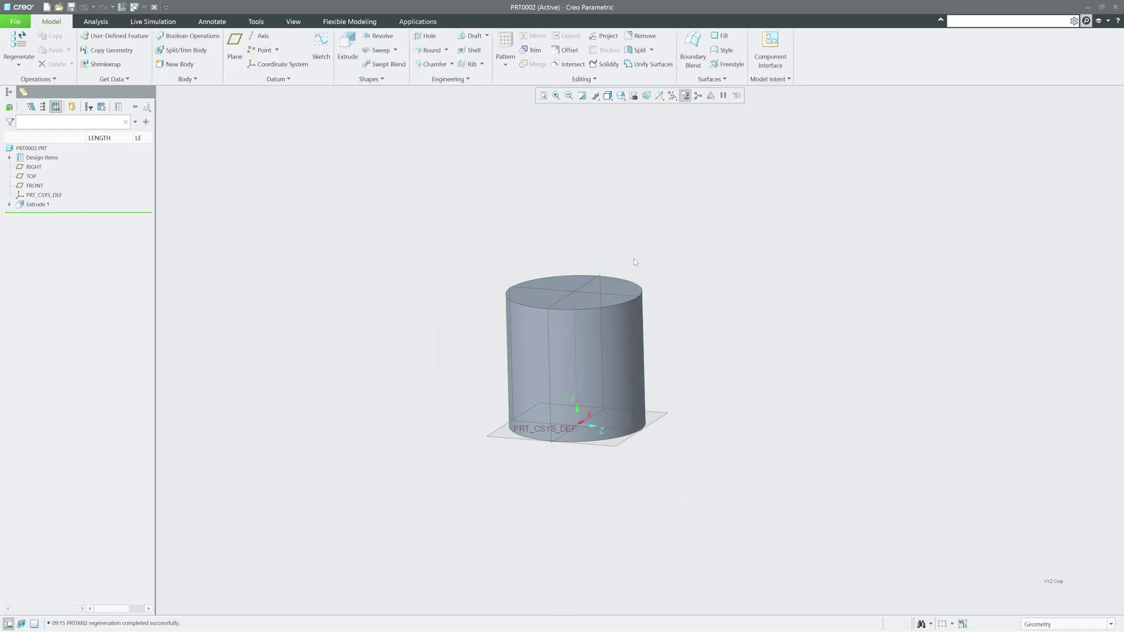
# - Start an extrude on the FRONT plane and sketch a line inclined about 10° across the cylinder, its ends about 55 and 97 above the base
pyautogui.click(344, 44)
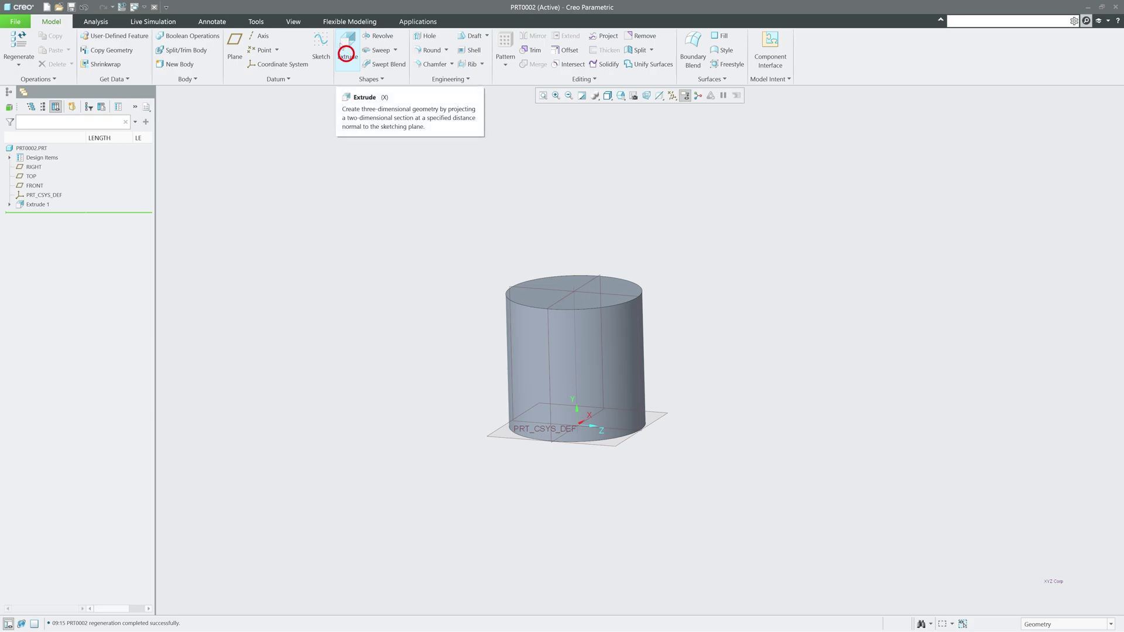
pyautogui.click(602, 277)
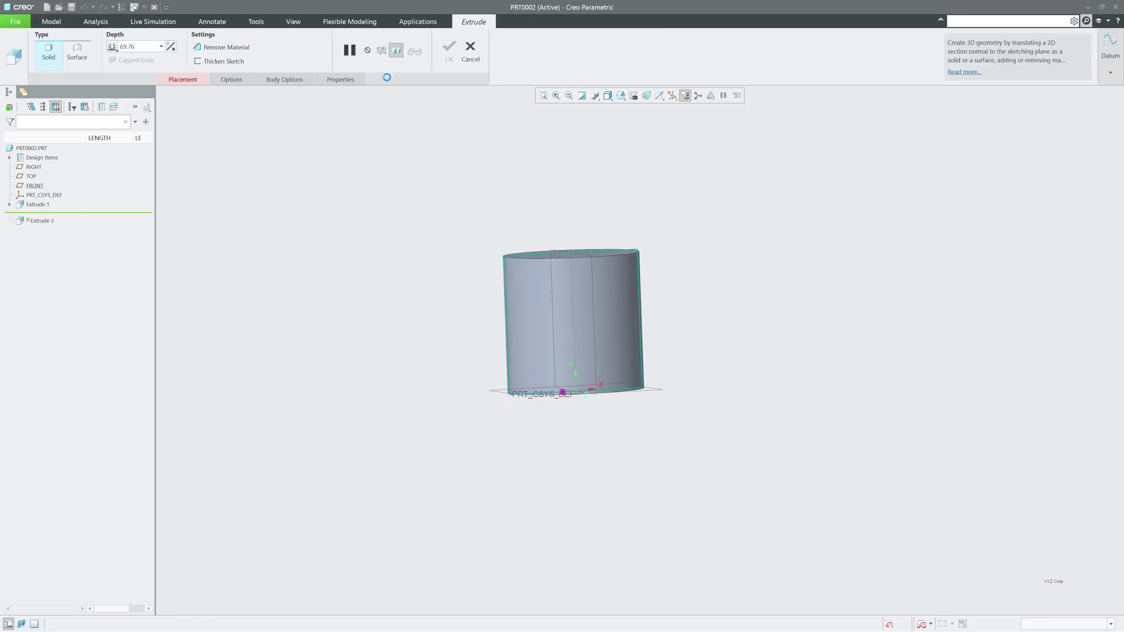
pyautogui.click(264, 37)
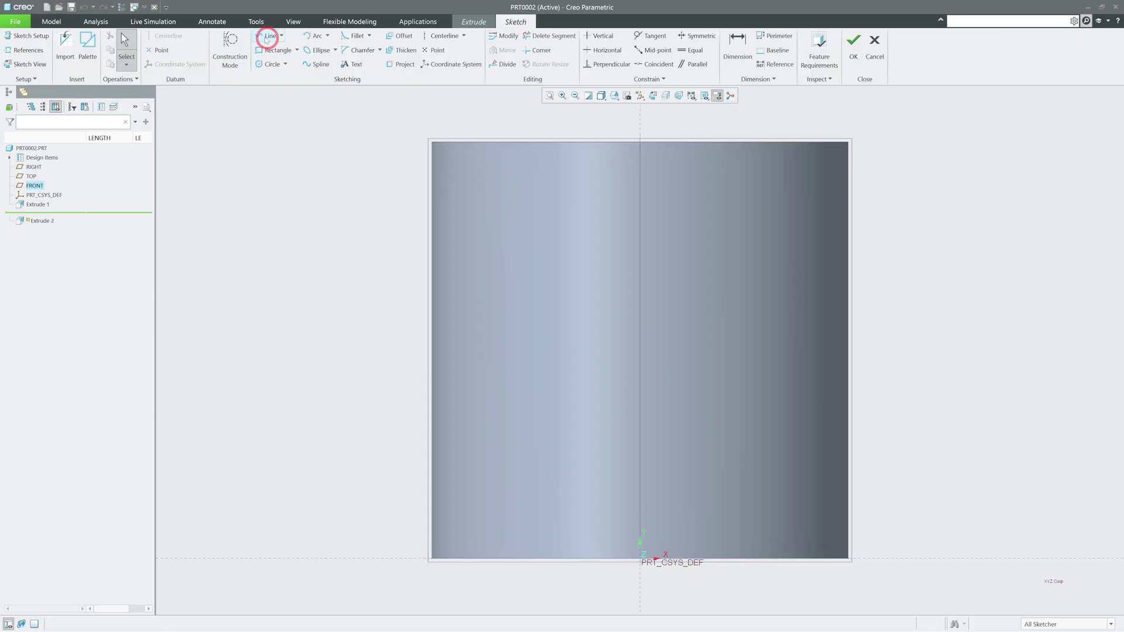
pyautogui.click(937, 307)
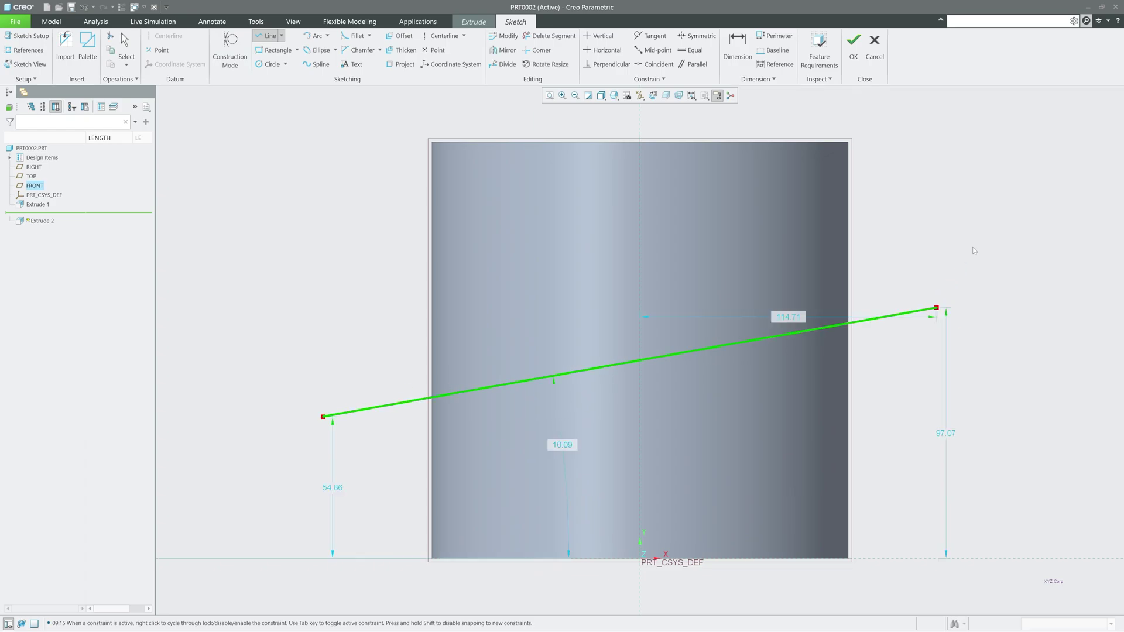
pyautogui.middleClick(937, 310)
pyautogui.click(853, 44)
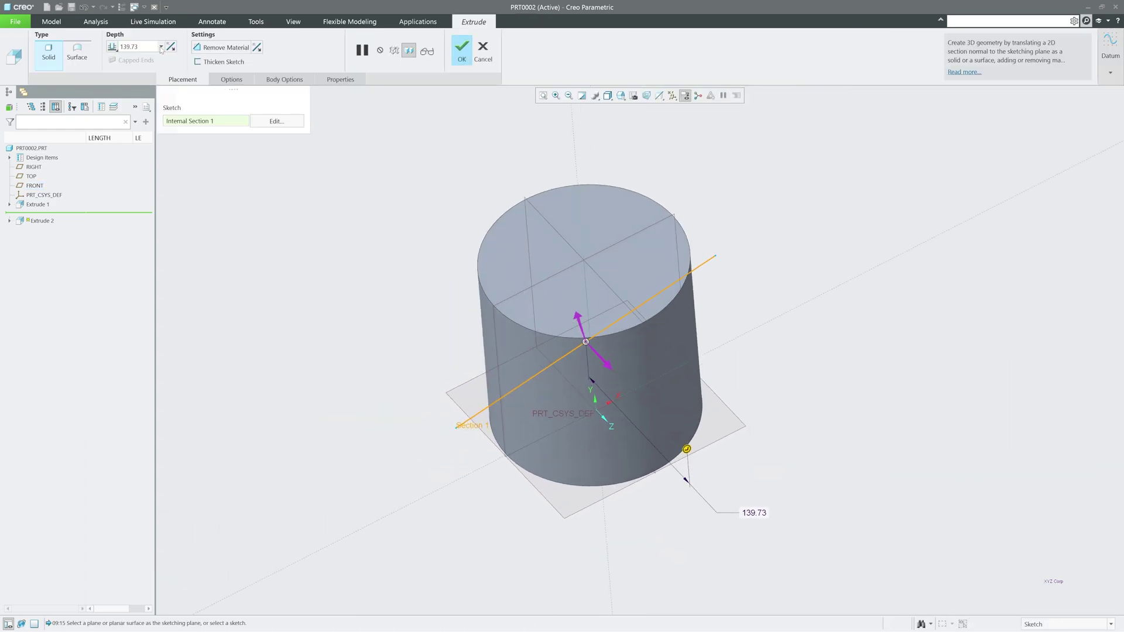
# - Extrude the inclined line as a surface, symmetric about the sketch plane, with a total depth of 252.30
pyautogui.click(114, 46)
pyautogui.click(139, 75)
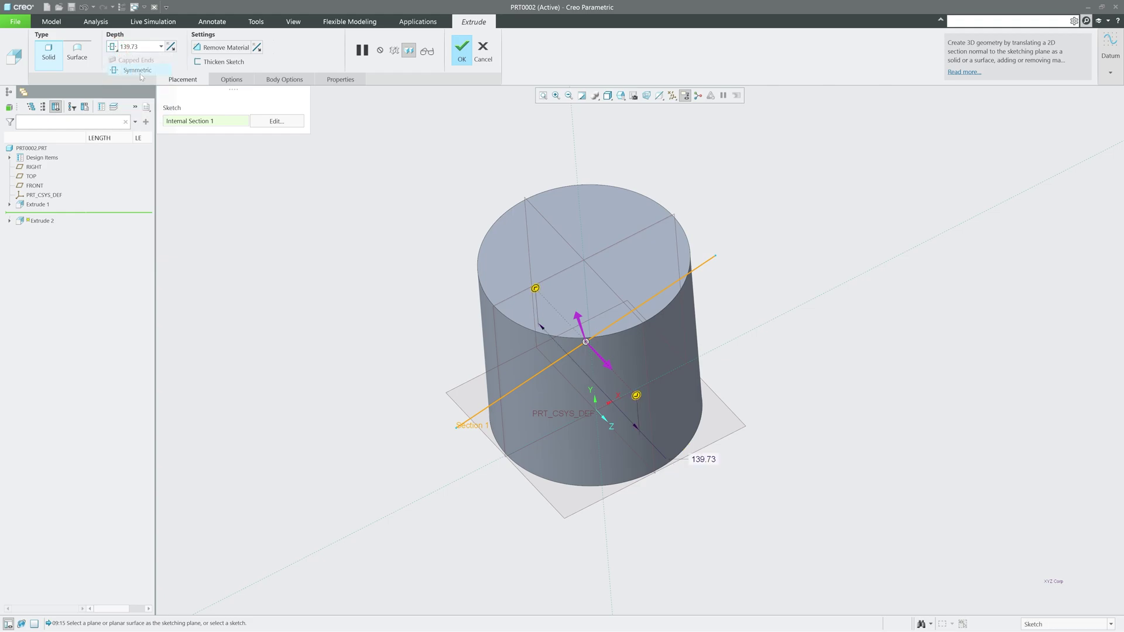
pyautogui.click(82, 53)
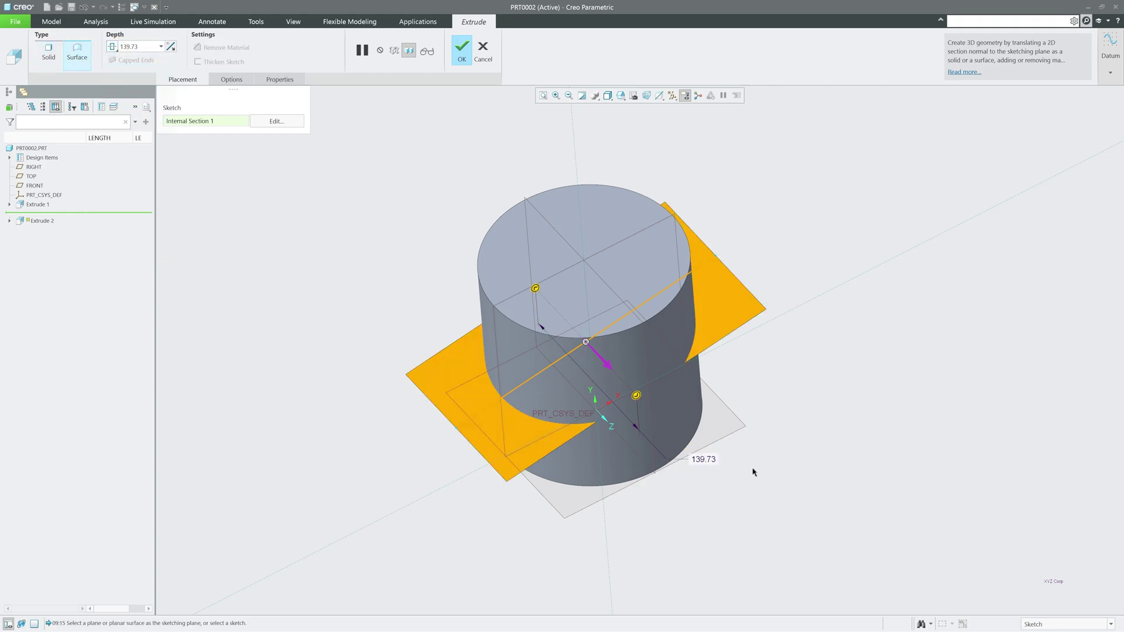
pyautogui.moveTo(637, 397); pyautogui.dragTo(677, 439)
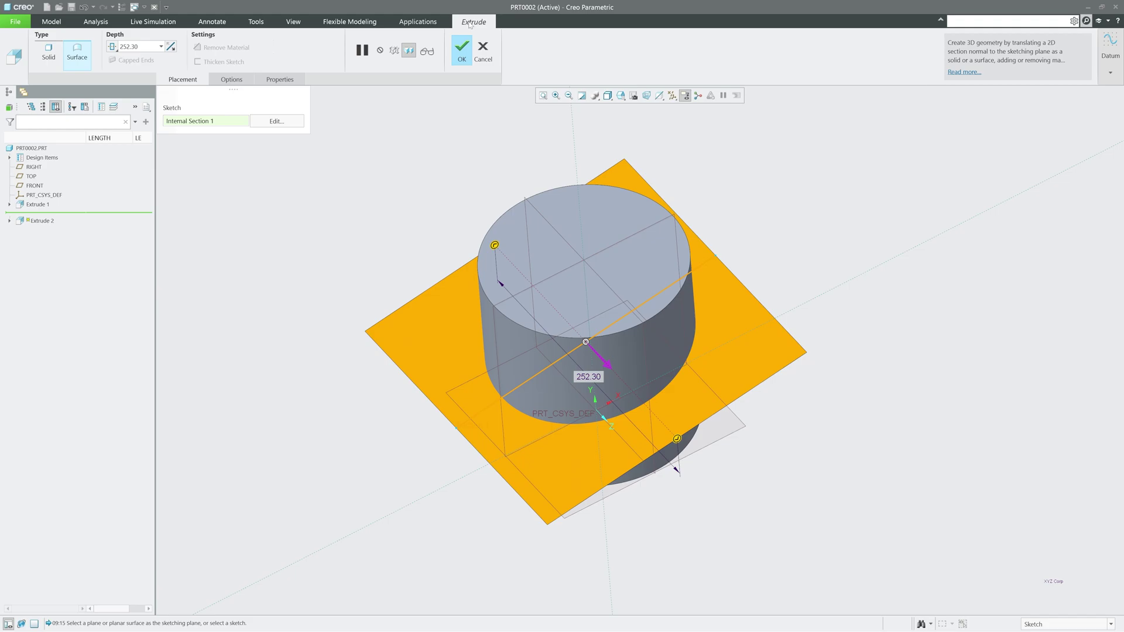
pyautogui.click(461, 51)
pyautogui.moveTo(402, 218); pyautogui.dragTo(817, 315, button='middle')
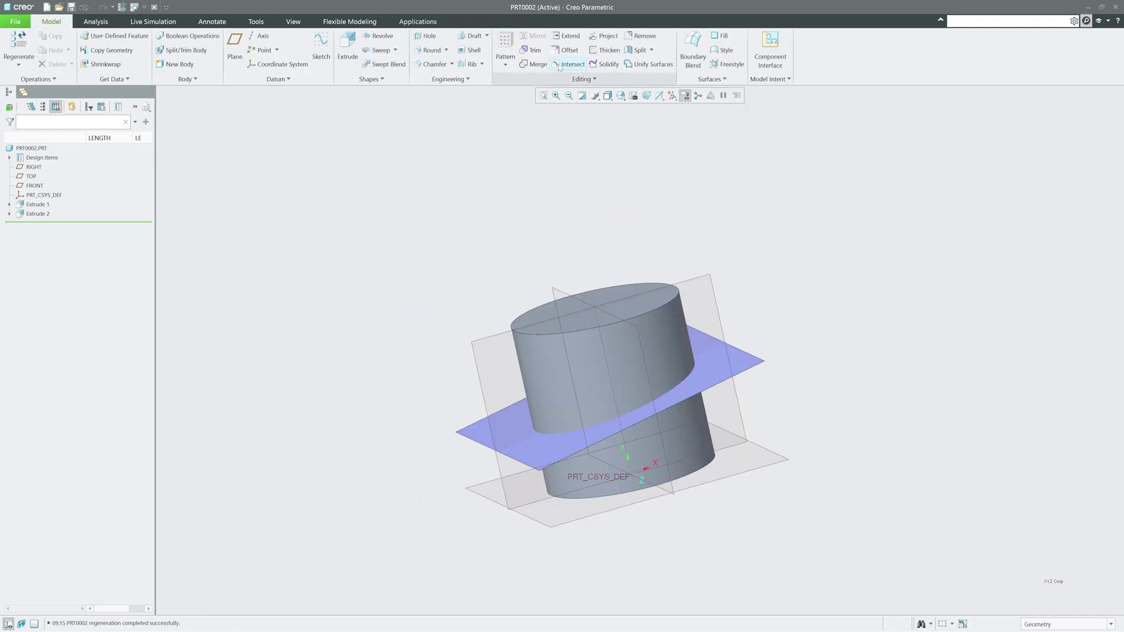
pyautogui.click(533, 51)
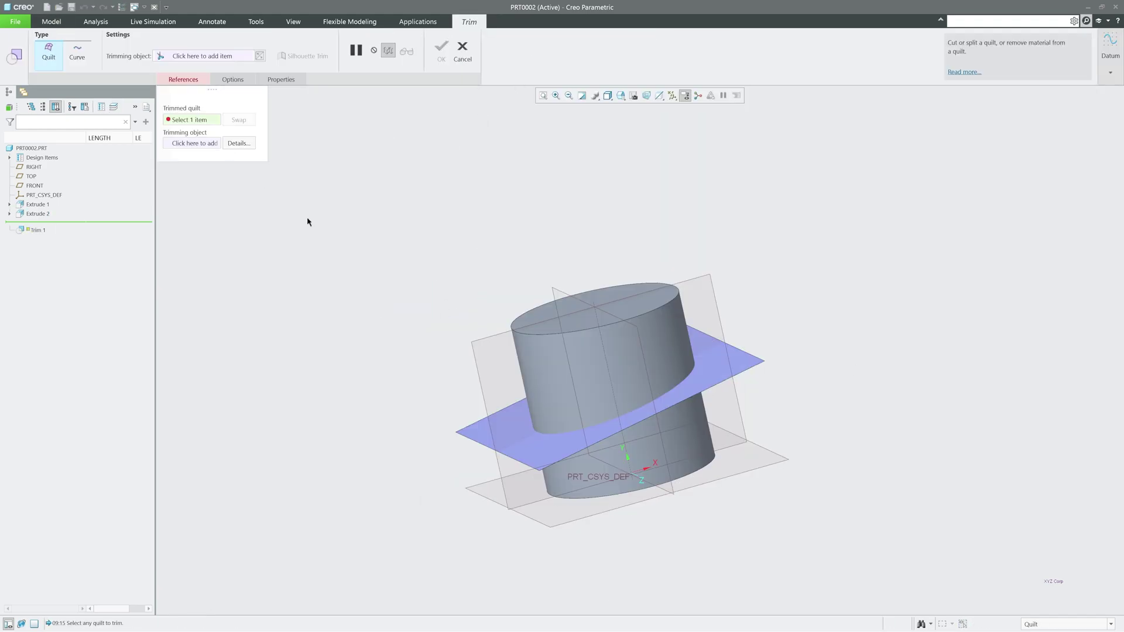
pyautogui.click(743, 362)
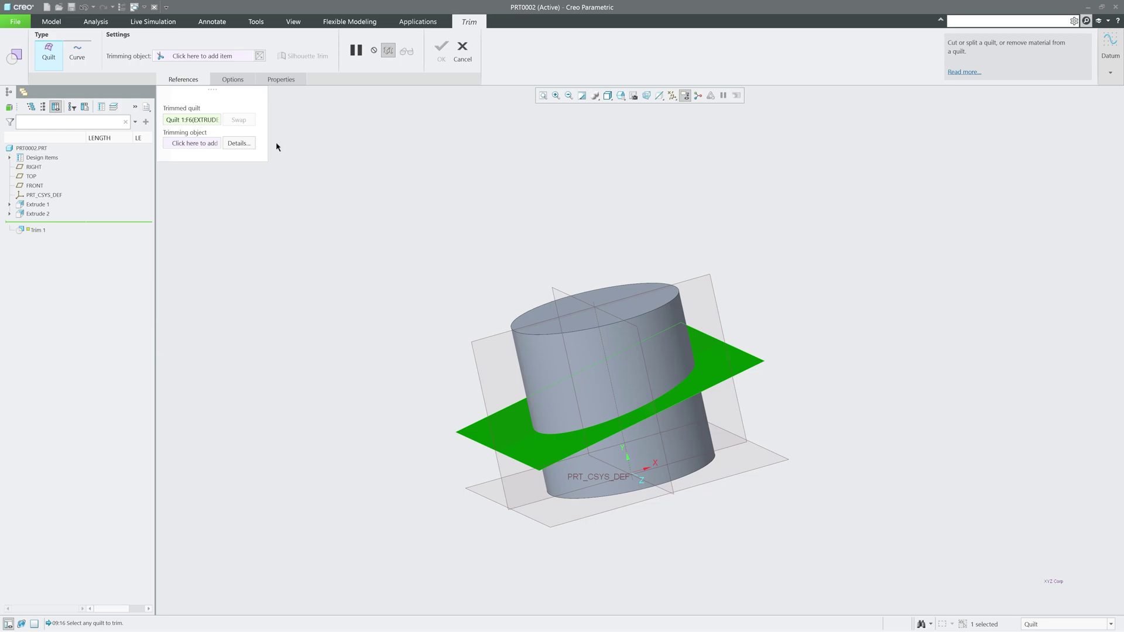
pyautogui.click(204, 144)
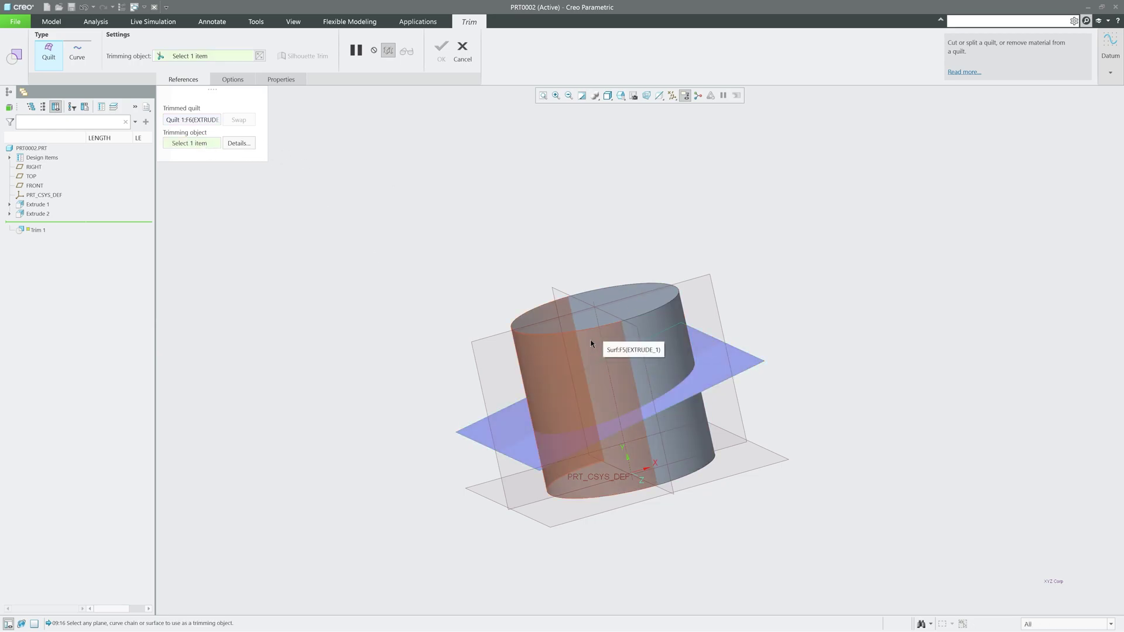
pyautogui.click(469, 55)
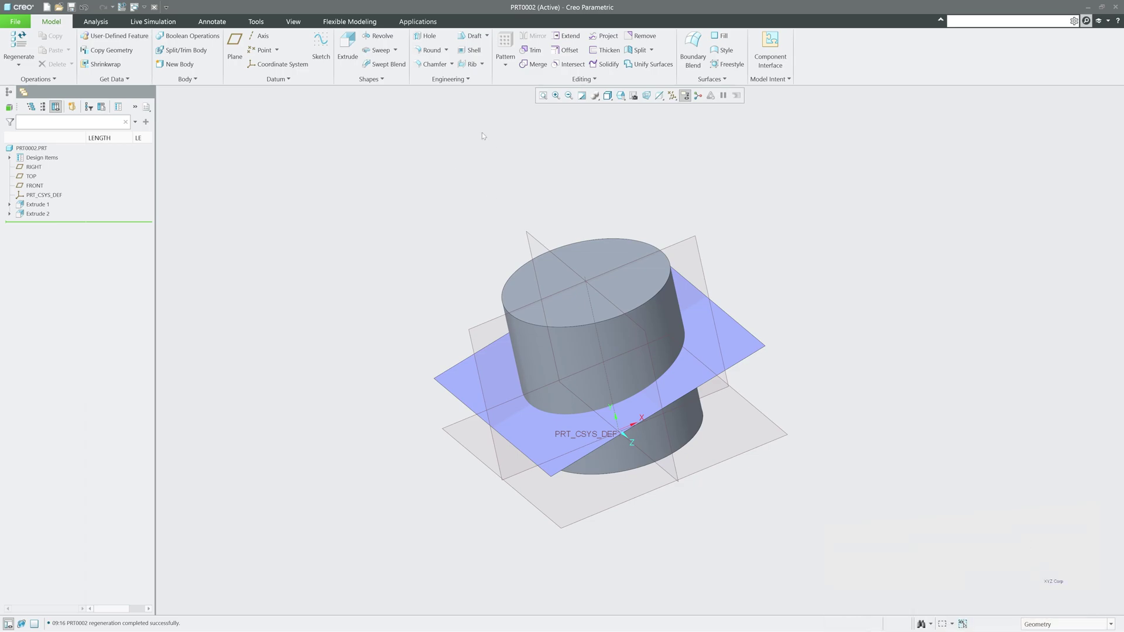
# - Redefine the cylinder's extrude as a surface with capped ends
pyautogui.click(35, 204)
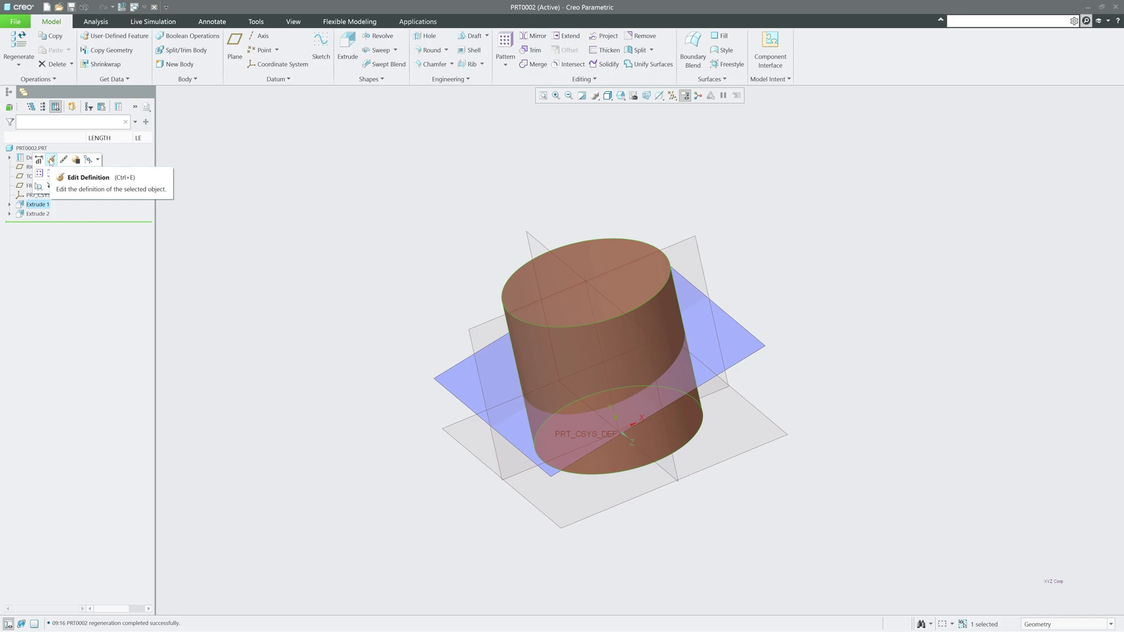
pyautogui.click(51, 160)
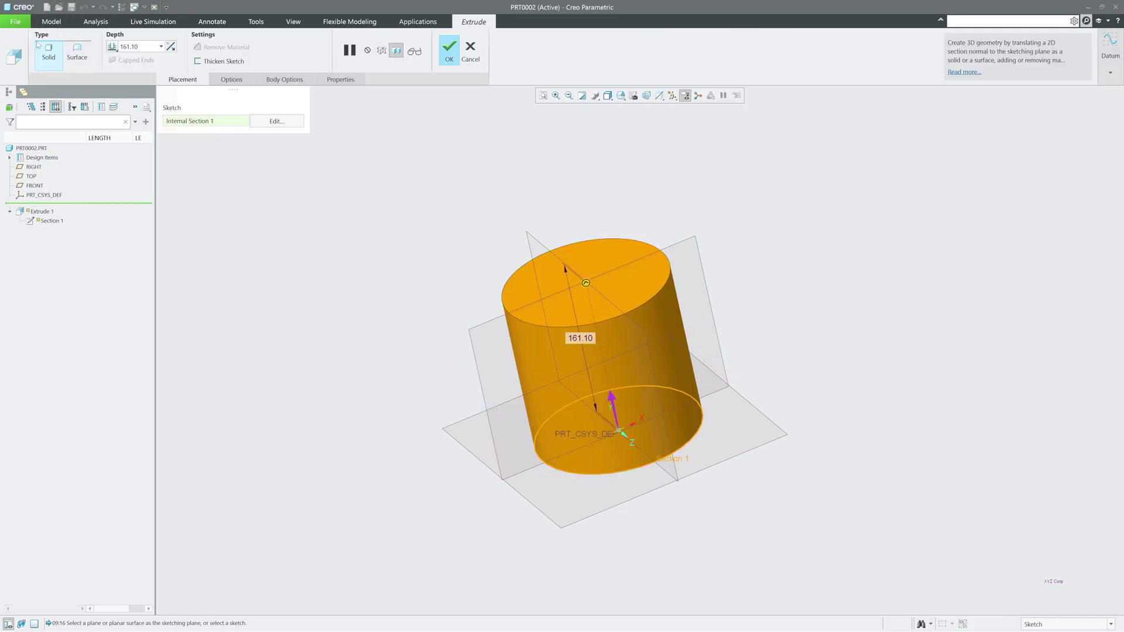
pyautogui.click(77, 52)
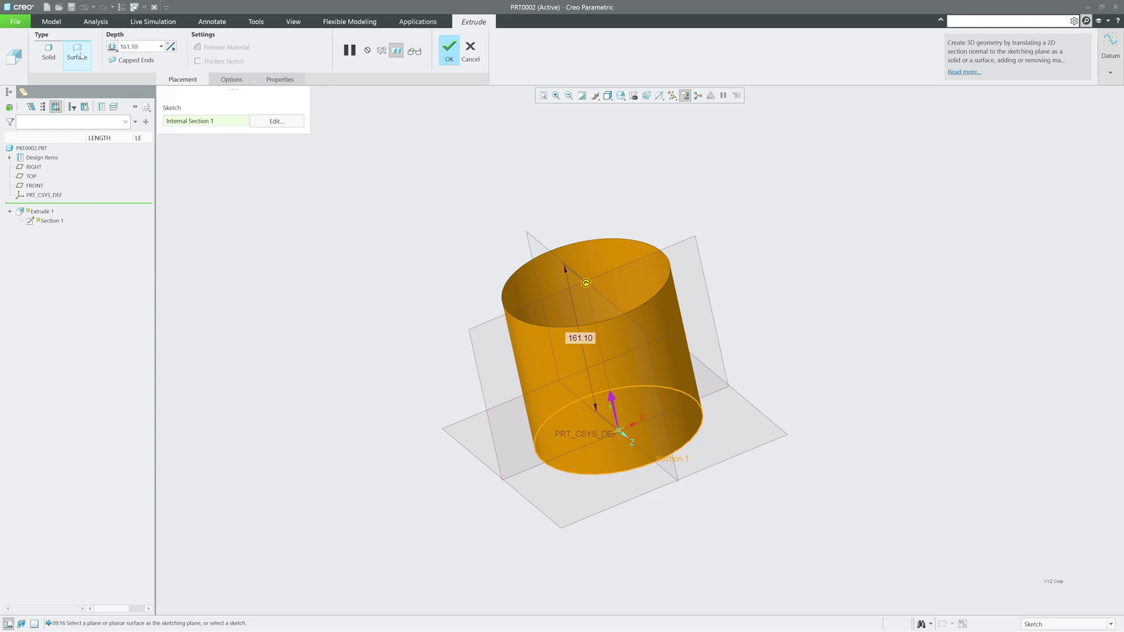
pyautogui.click(217, 80)
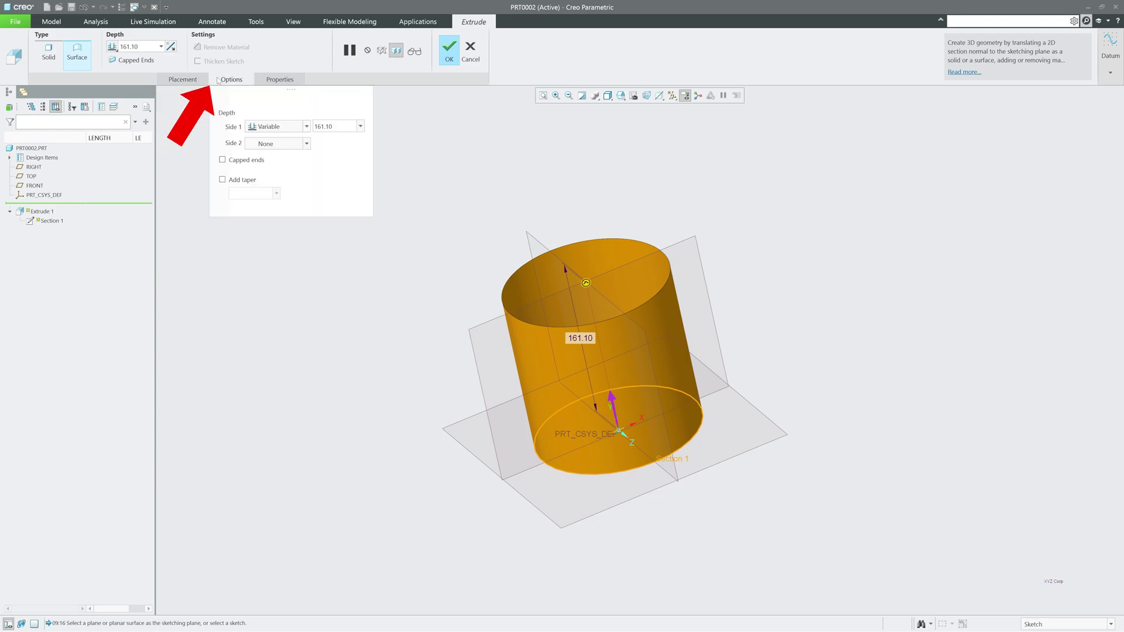
pyautogui.click(222, 160)
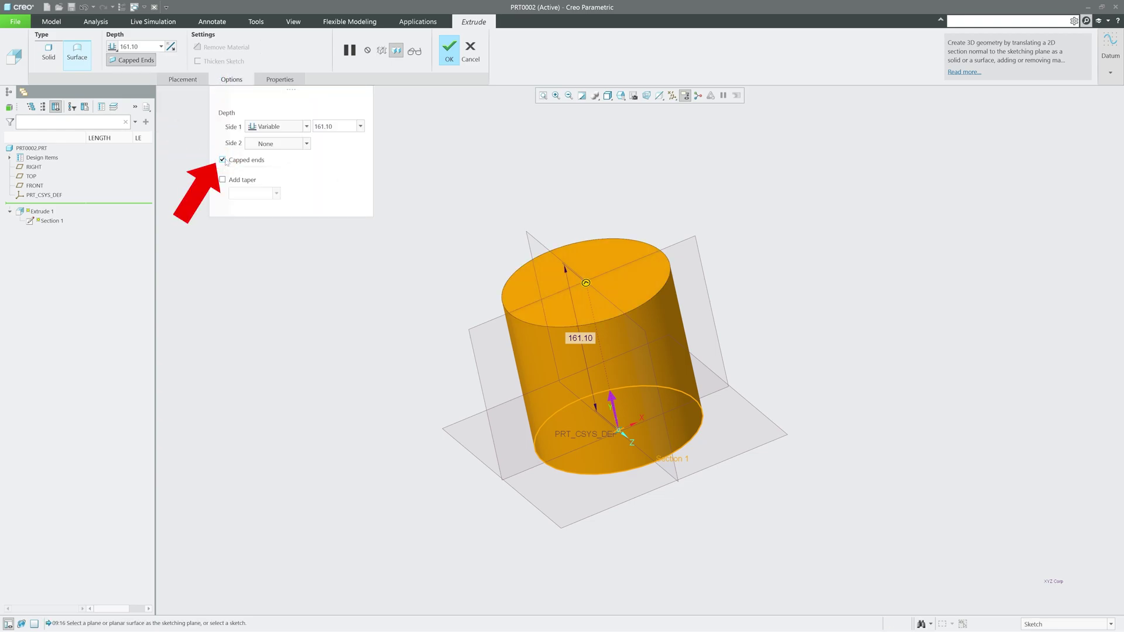
pyautogui.click(447, 61)
pyautogui.click(373, 183)
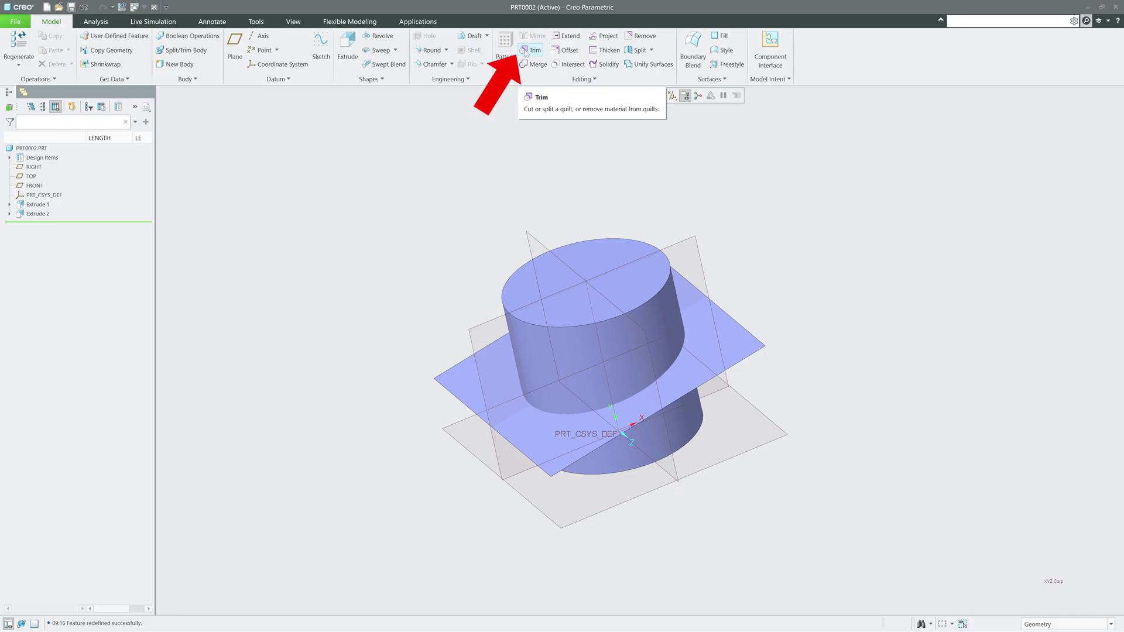
# - Trim the capped cylindrical quilt with the inclined extruded surface as the trimming object, keeping the part with the Y-side cap above it
pyautogui.click(525, 51)
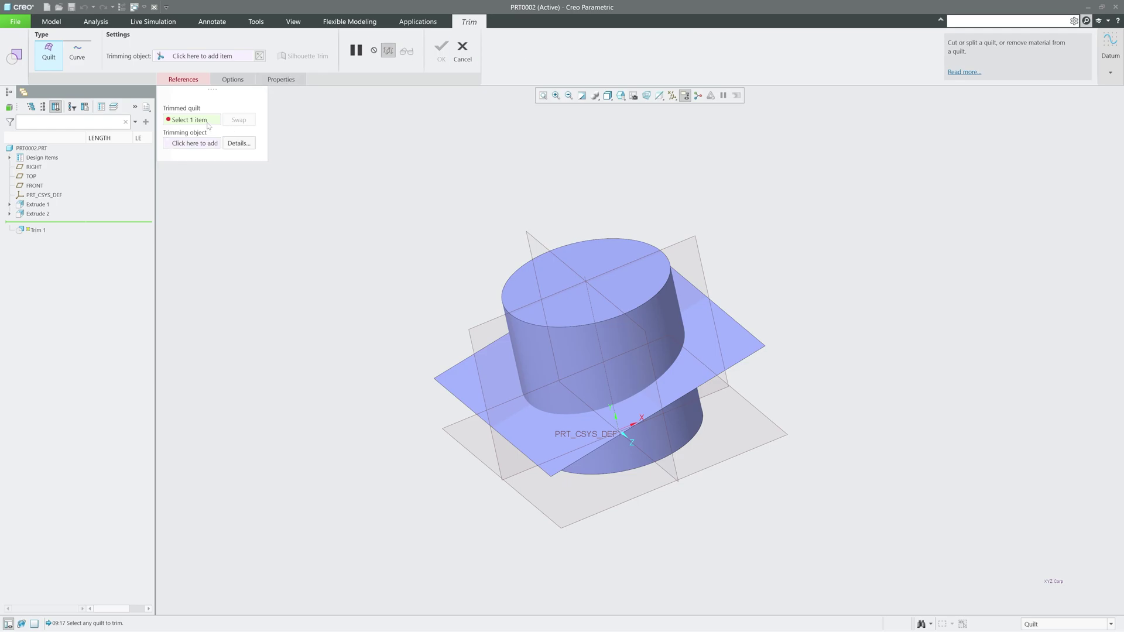
pyautogui.click(657, 296)
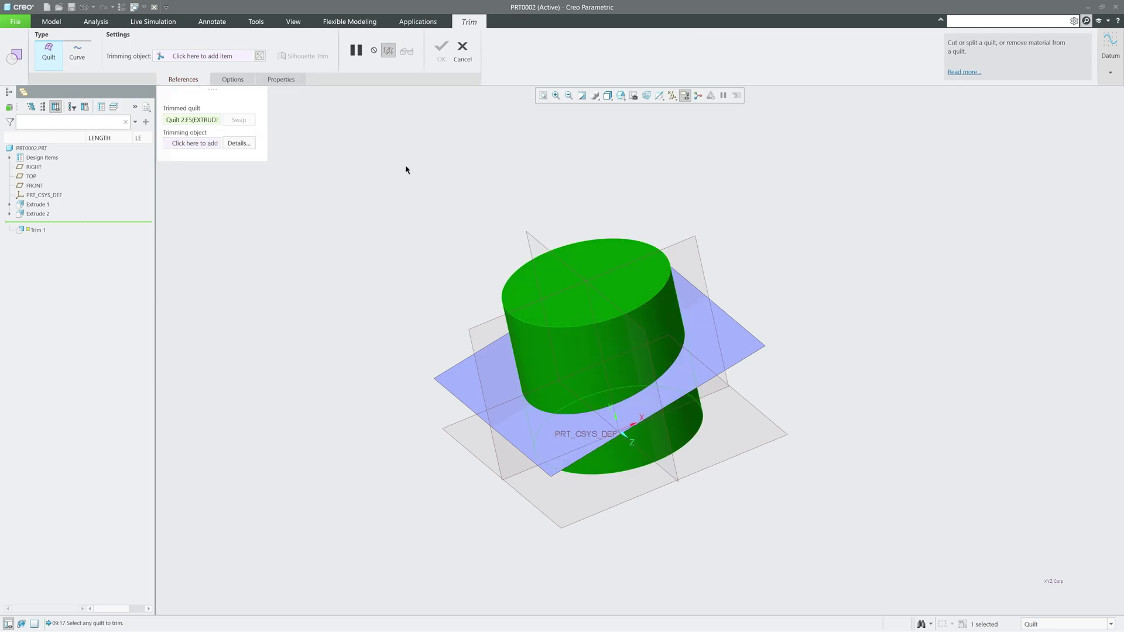
pyautogui.click(191, 146)
pyautogui.click(747, 345)
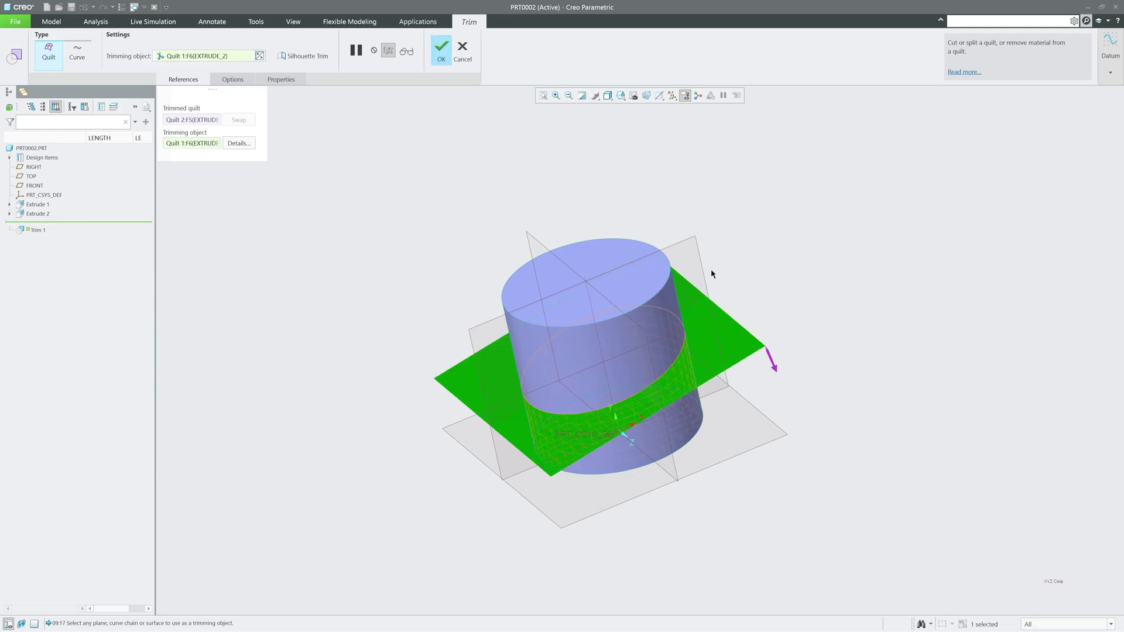
pyautogui.moveTo(489, 187)
pyautogui.mouseDown(button='middle')
pyautogui.moveTo(479, 158)
pyautogui.moveTo(497, 113)
pyautogui.moveTo(501, 157)
pyautogui.mouseUp(button='middle')
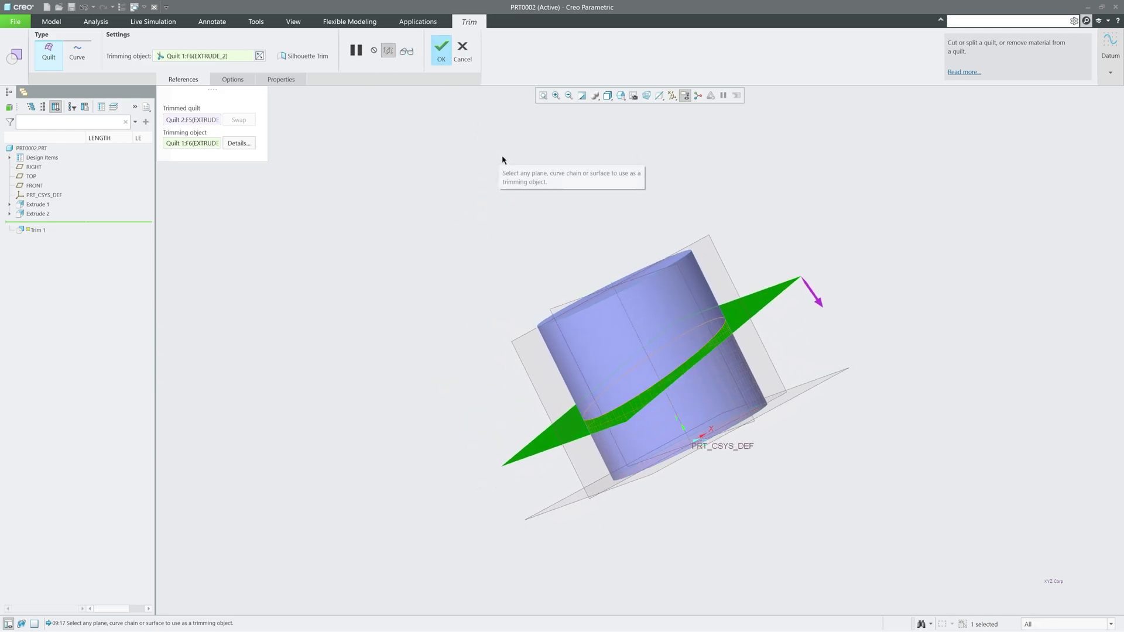
pyautogui.scroll(-1, 893, 346)
pyautogui.moveTo(781, 343)
pyautogui.mouseDown(button='middle')
pyautogui.moveTo(757, 309)
pyautogui.moveTo(755, 339)
pyautogui.moveTo(938, 323)
pyautogui.mouseUp(button='middle')
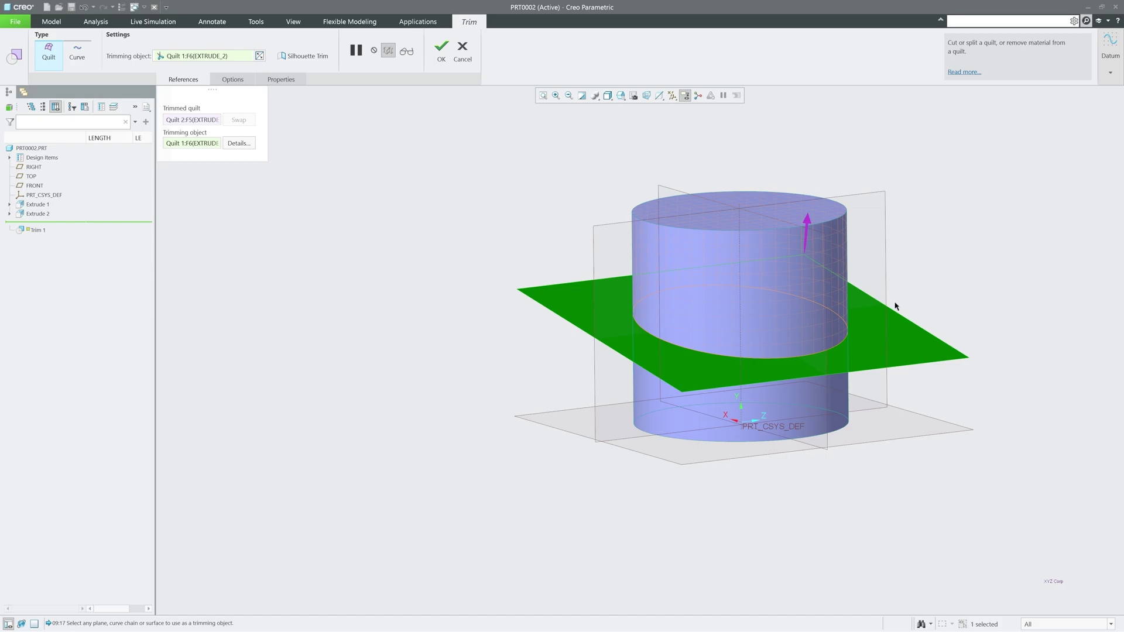
pyautogui.scroll(2, 926, 290)
pyautogui.scroll(-2, 926, 290)
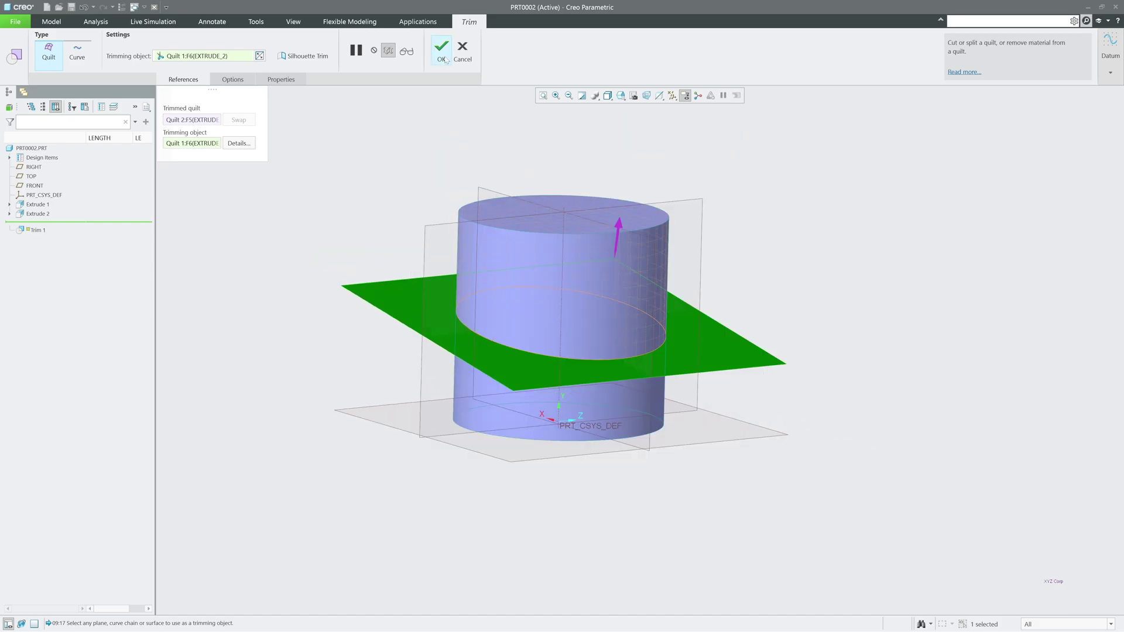
pyautogui.click(441, 51)
# - Redefine the trim and try the Silhouette Trim option with the inclined surface as the trimming object
pyautogui.moveTo(609, 275)
pyautogui.mouseDown(button='middle')
pyautogui.moveTo(660, 261)
pyautogui.moveTo(832, 275)
pyautogui.moveTo(742, 344)
pyautogui.moveTo(844, 270)
pyautogui.mouseUp(button='middle')
pyautogui.click(739, 354)
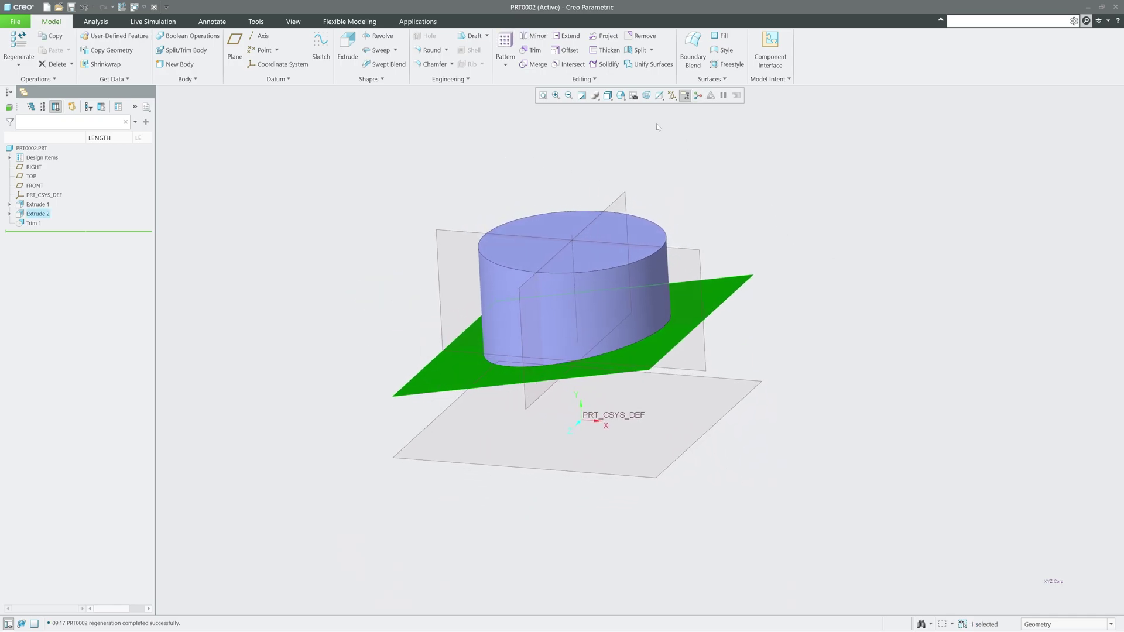
pyautogui.moveTo(567, 101); pyautogui.dragTo(929, 313, button='middle')
pyautogui.click(857, 227)
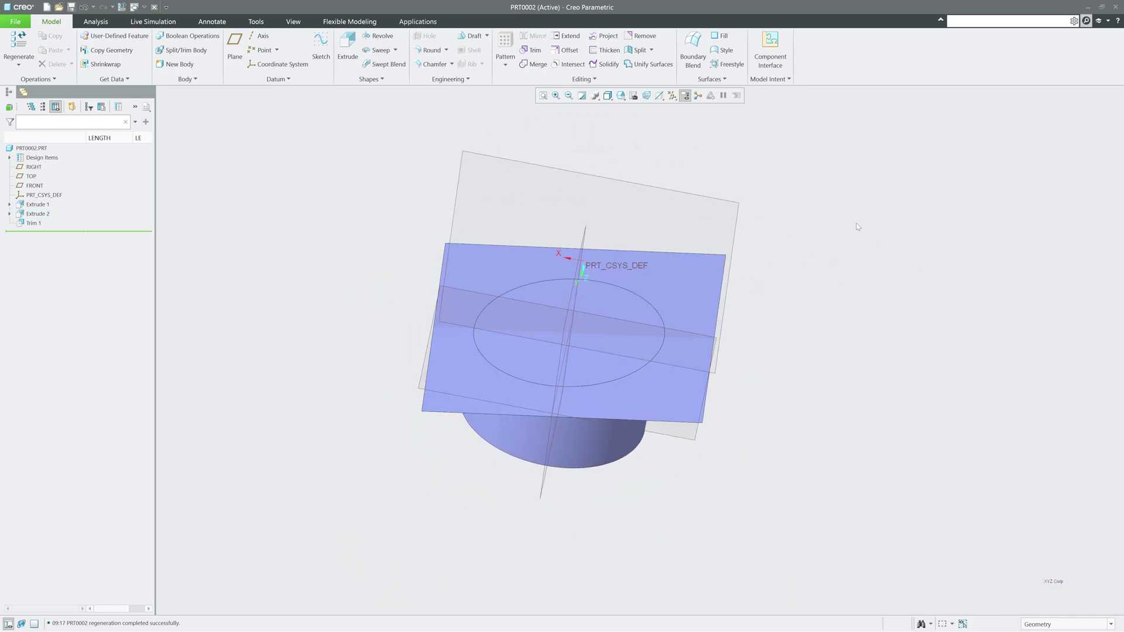
pyautogui.moveTo(858, 227); pyautogui.dragTo(752, 360, button='middle')
pyautogui.moveTo(606, 461); pyautogui.dragTo(357, 245, button='middle')
pyautogui.click(33, 225)
pyautogui.click(49, 178)
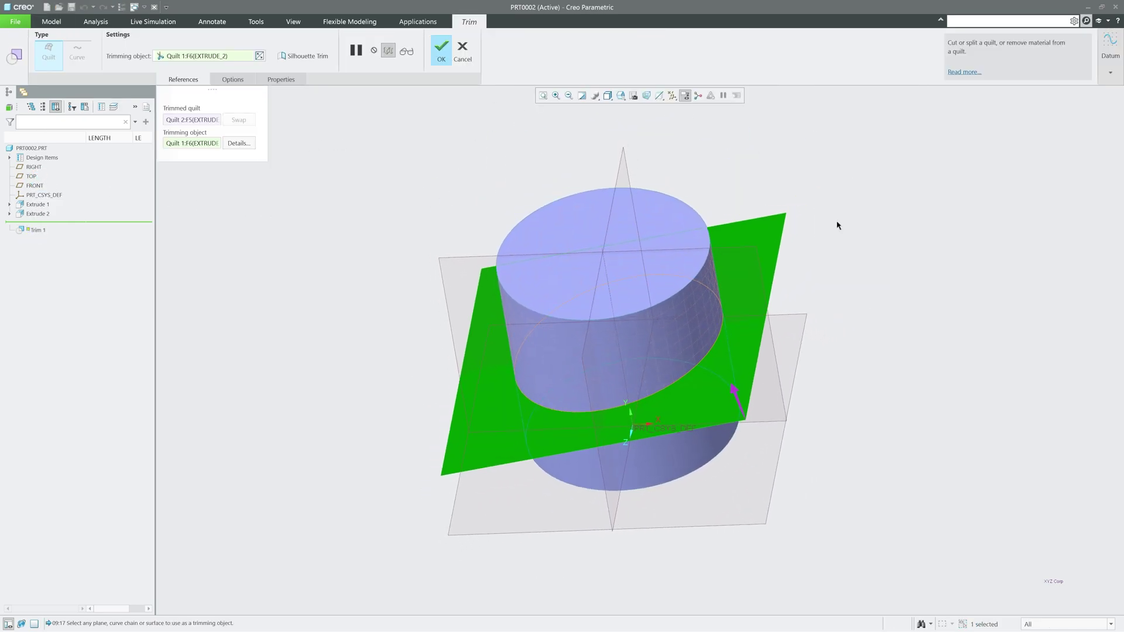
pyautogui.click(301, 57)
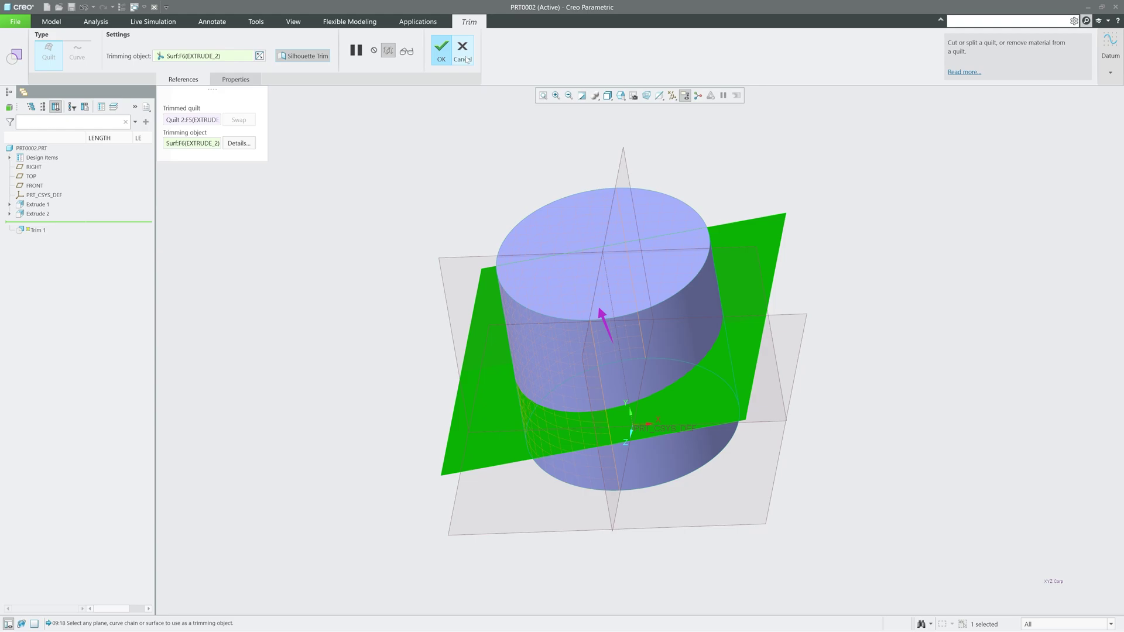
pyautogui.click(444, 49)
# - Redefine the trim with Keep trimming quilt turned off so that the inclined surface is consumed
pyautogui.moveTo(339, 243); pyautogui.dragTo(536, 435, button='middle')
pyautogui.click(536, 435)
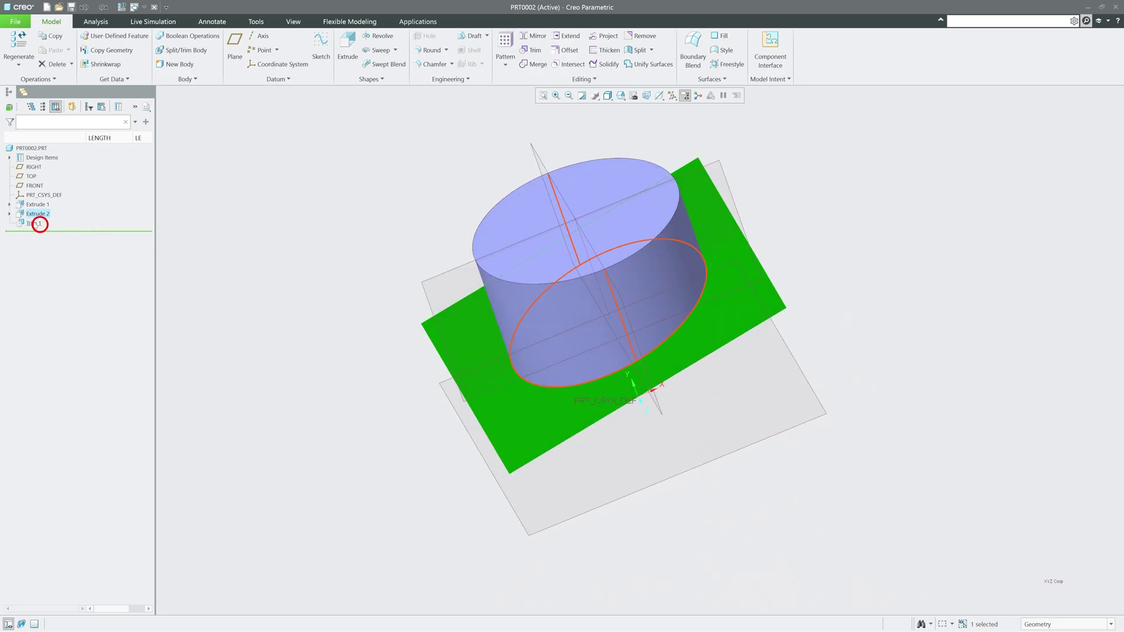
pyautogui.click(34, 223)
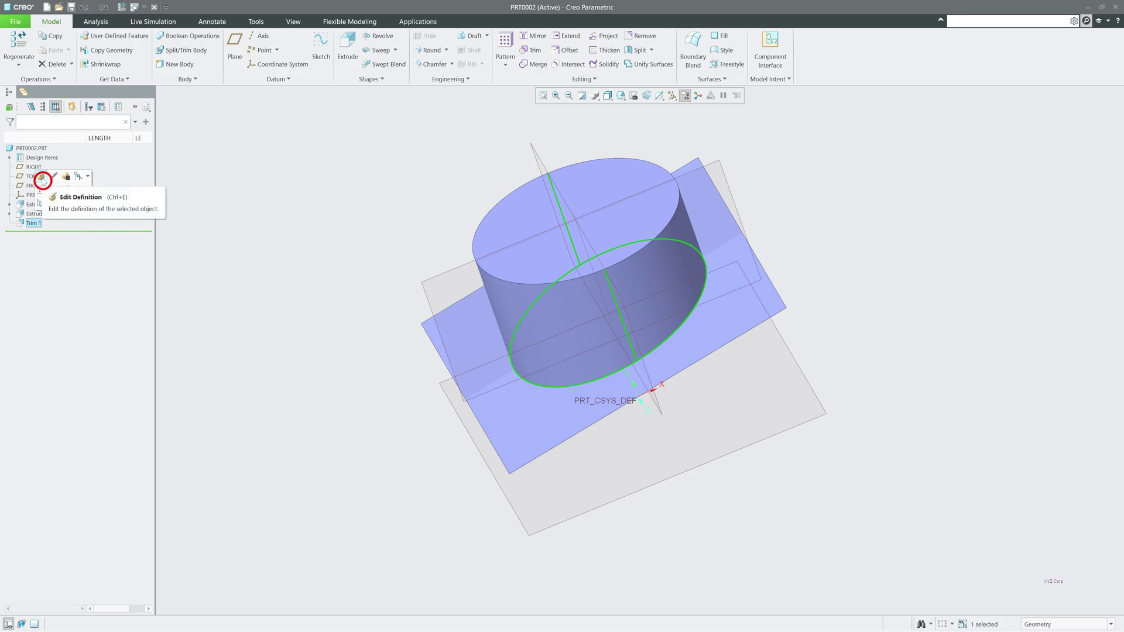
pyautogui.click(42, 178)
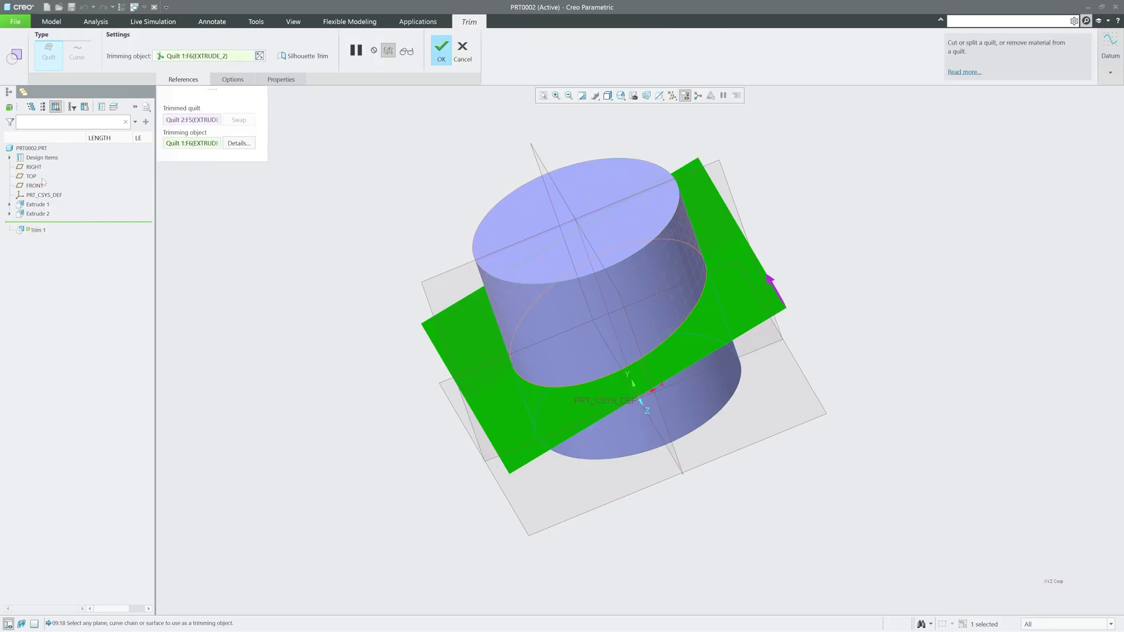
pyautogui.click(240, 82)
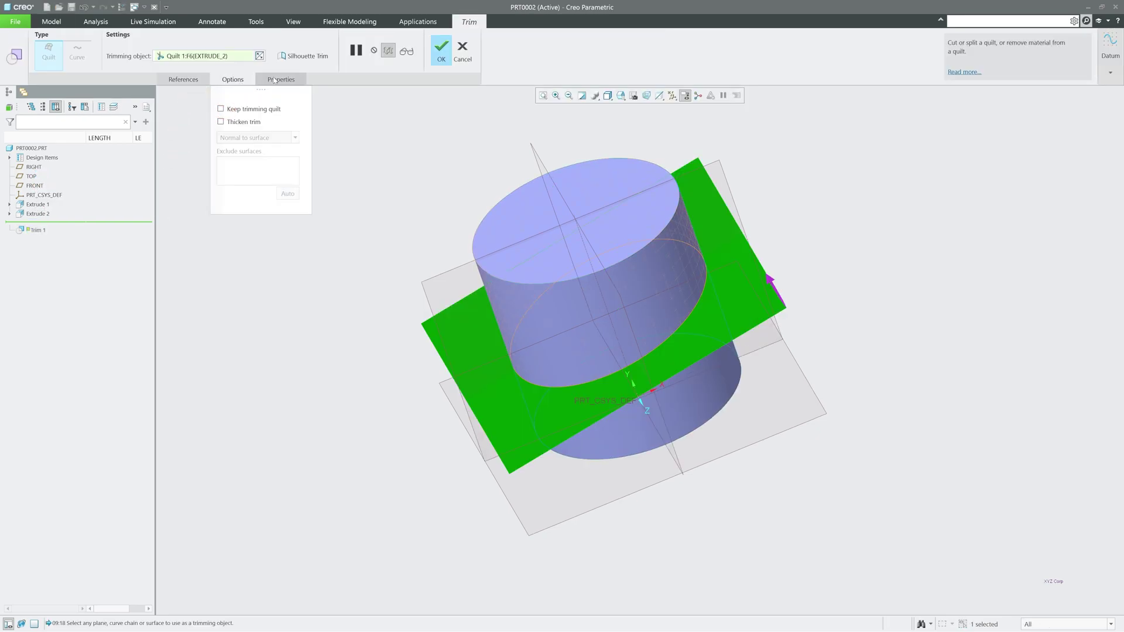
pyautogui.click(442, 49)
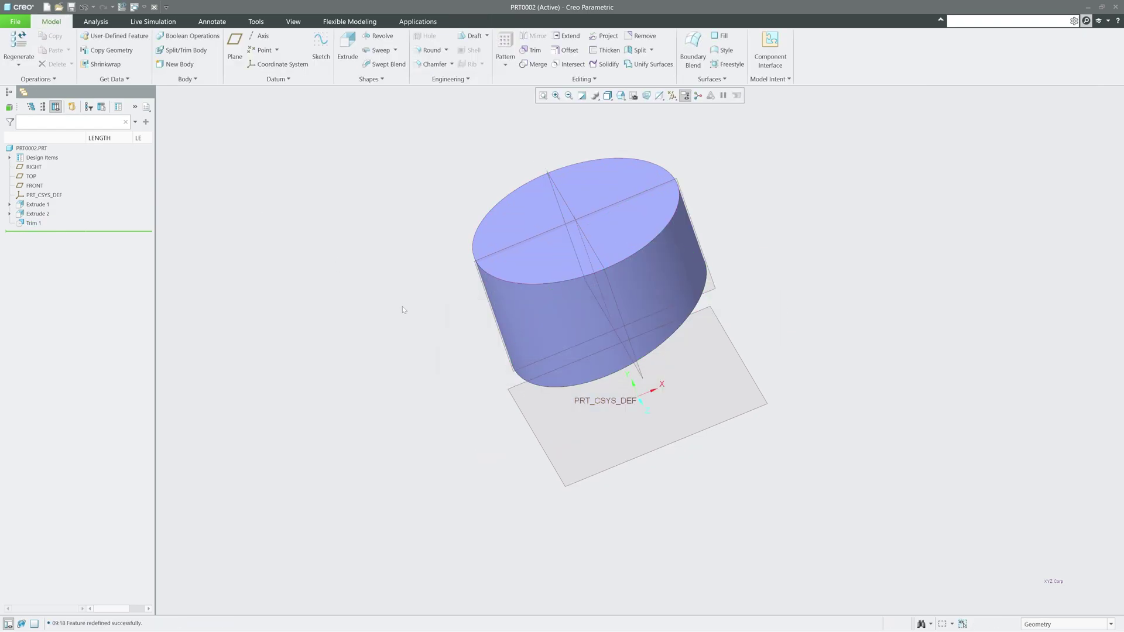
# - Thicken the trimmed cylindrical quilt into a solid with a thickness of 3
pyautogui.moveTo(402, 309); pyautogui.dragTo(346, 373, button='middle')
pyautogui.scroll(4, 420, 369)
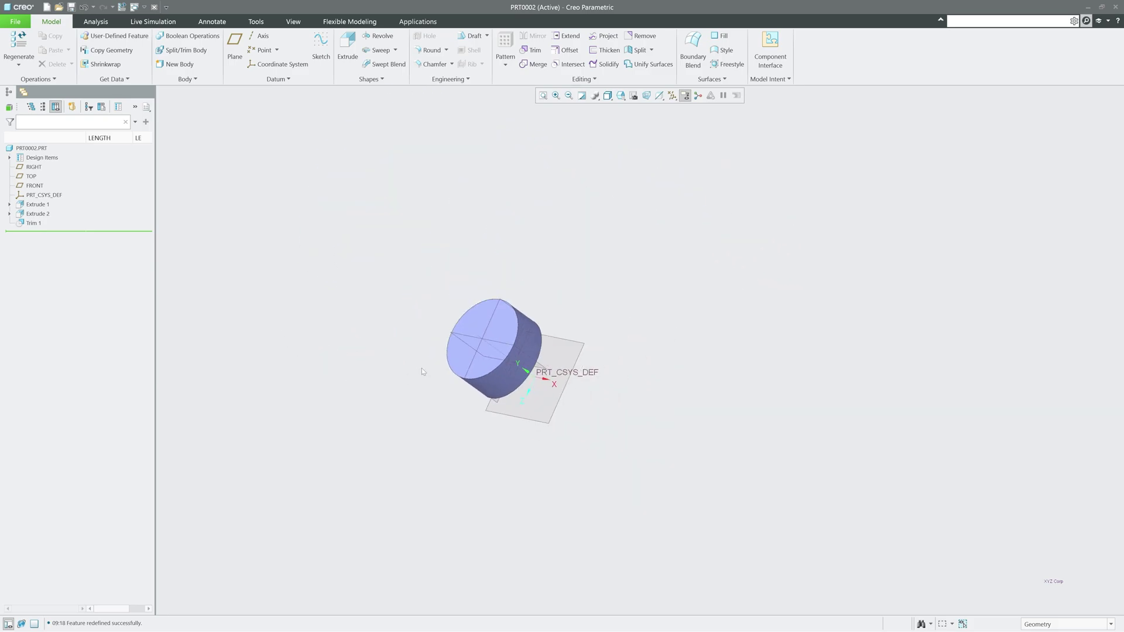
pyautogui.moveTo(423, 347); pyautogui.dragTo(363, 491, button='middle')
pyautogui.scroll(-3, 468, 364)
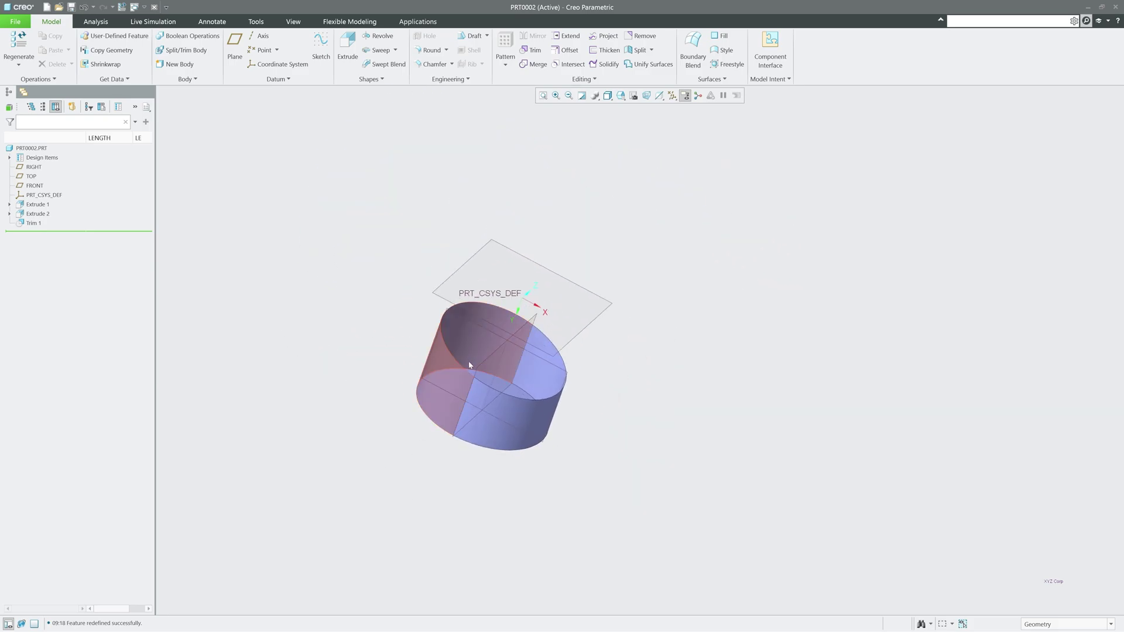
pyautogui.click(450, 388)
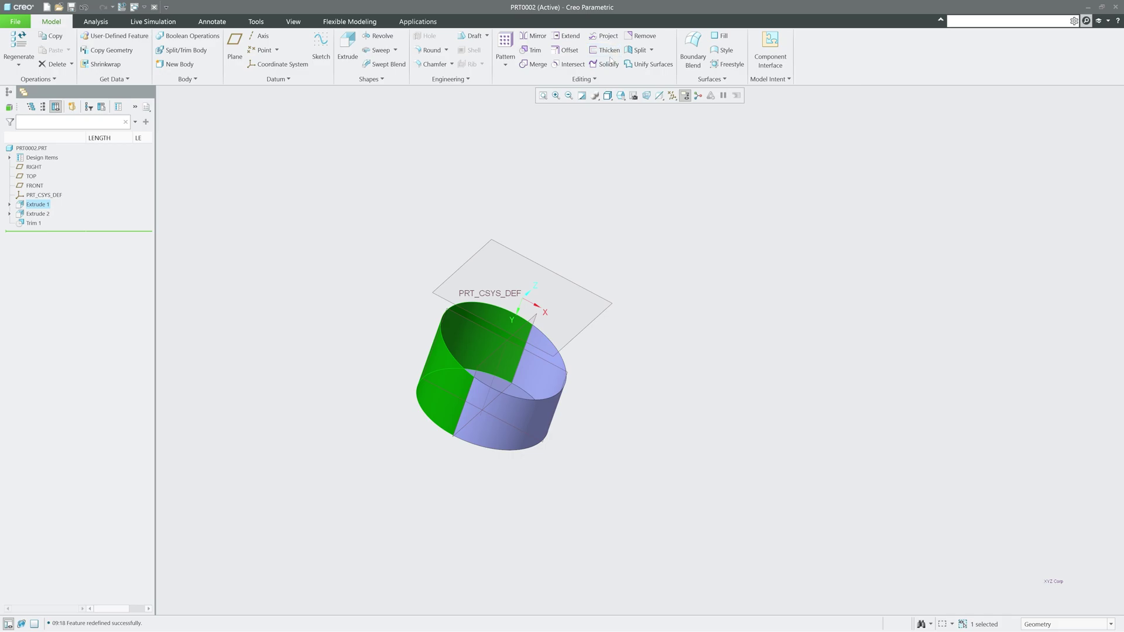
pyautogui.click(607, 51)
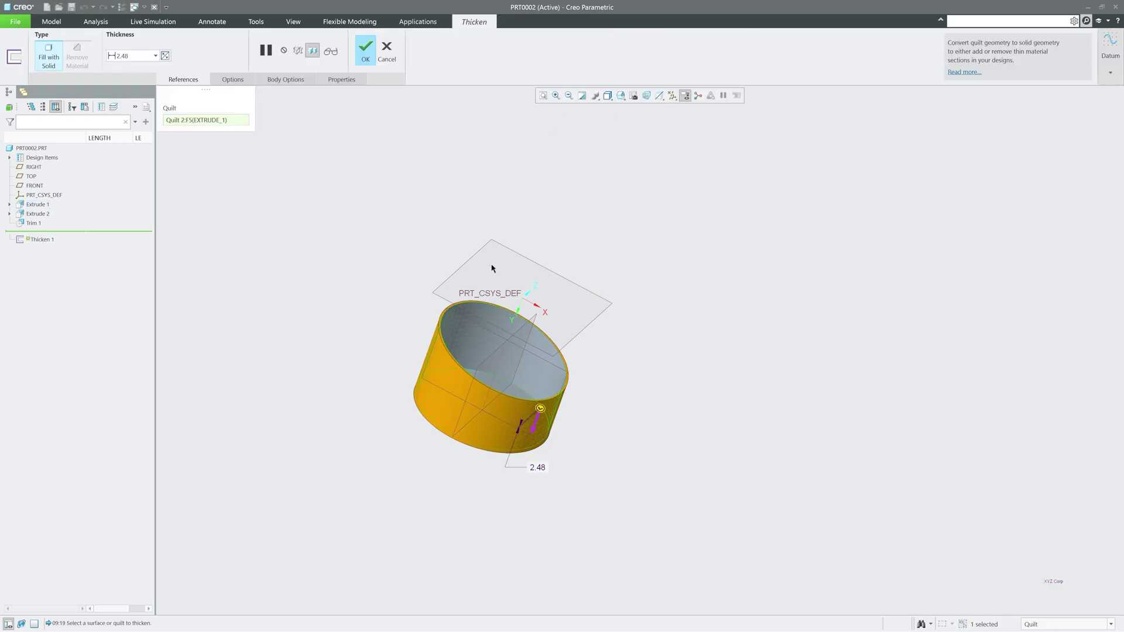
pyautogui.scroll(1, 492, 268)
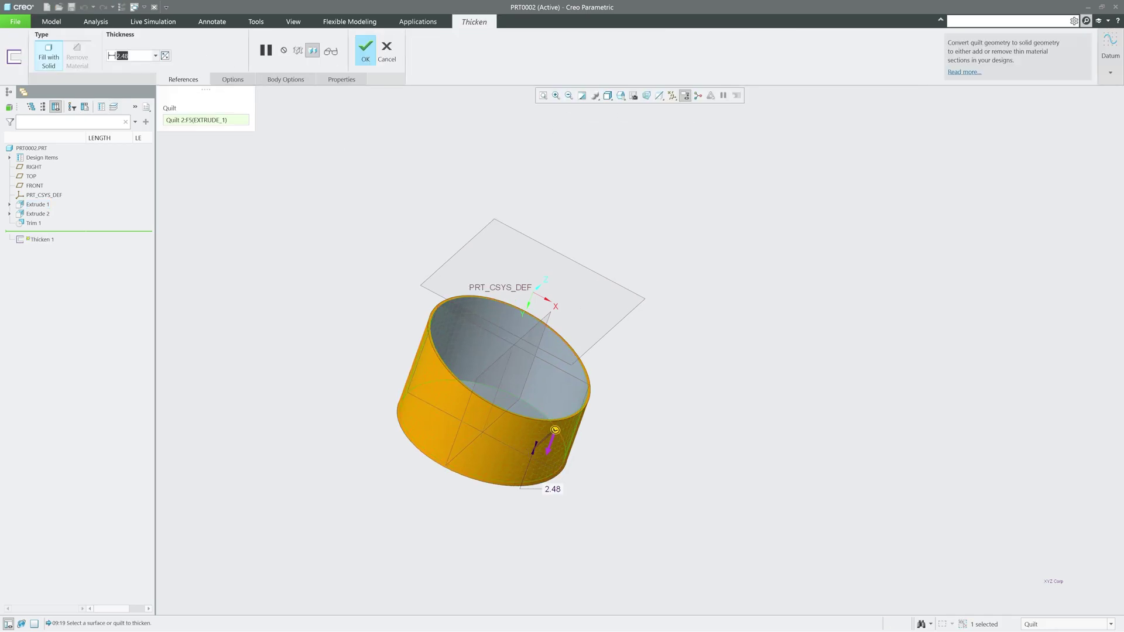
pyautogui.write('3')
pyautogui.press('Return')
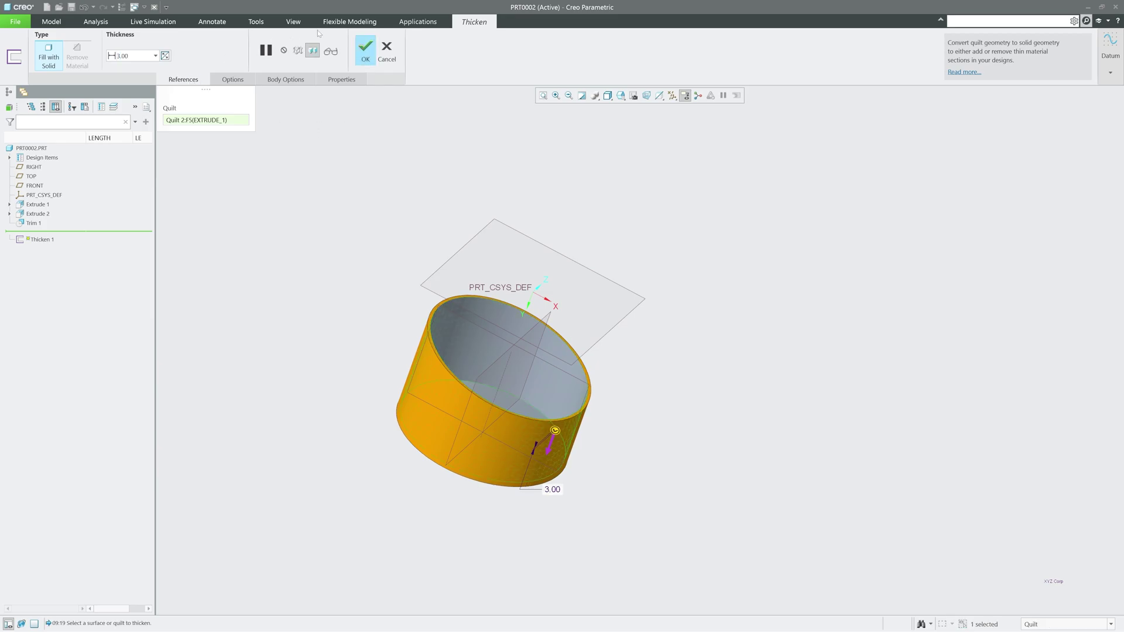
pyautogui.middleClick(342, 226)
# - Delete the thicken feature from the model
pyautogui.scroll(2, 588, 282)
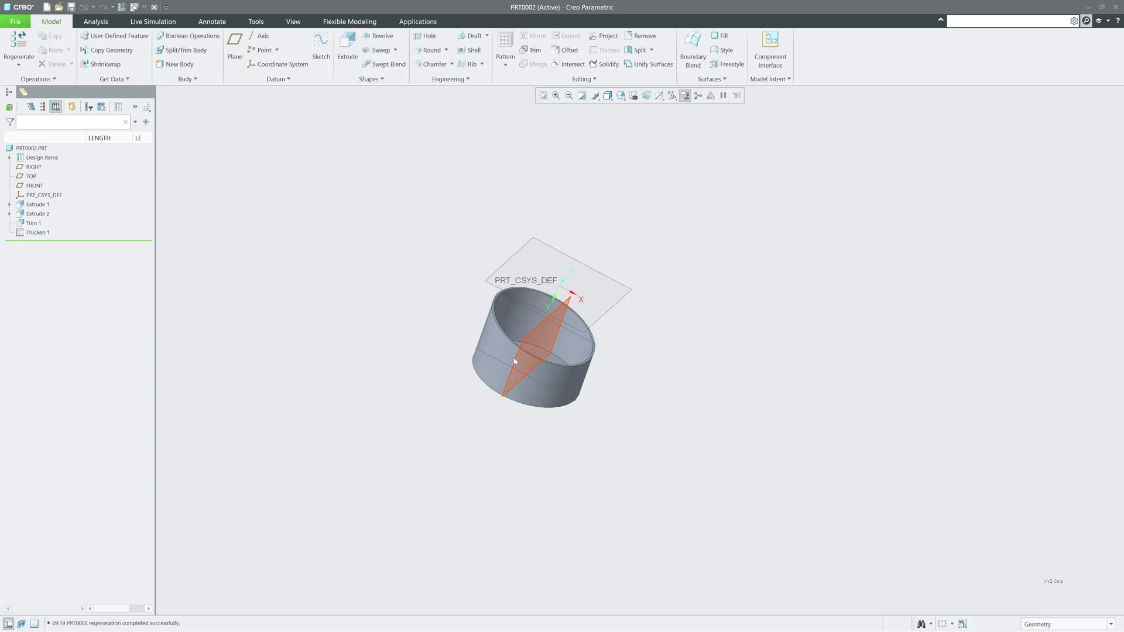
pyautogui.scroll(-4, 513, 363)
pyautogui.moveTo(558, 341); pyautogui.dragTo(494, 319, button='middle')
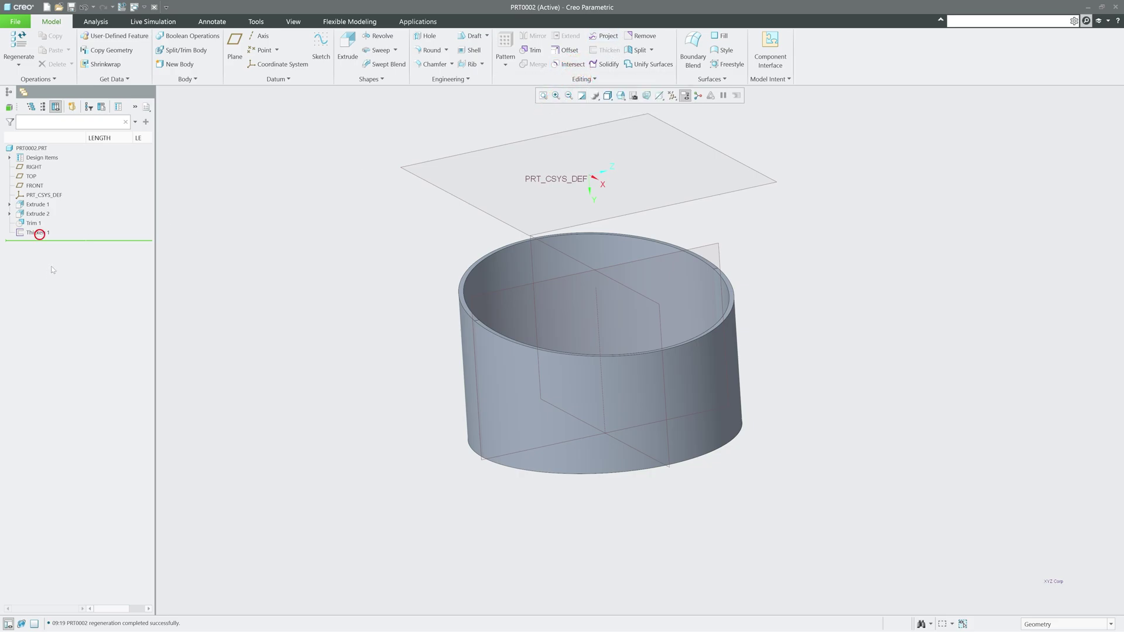
pyautogui.rightClick(35, 232)
pyautogui.click(83, 329)
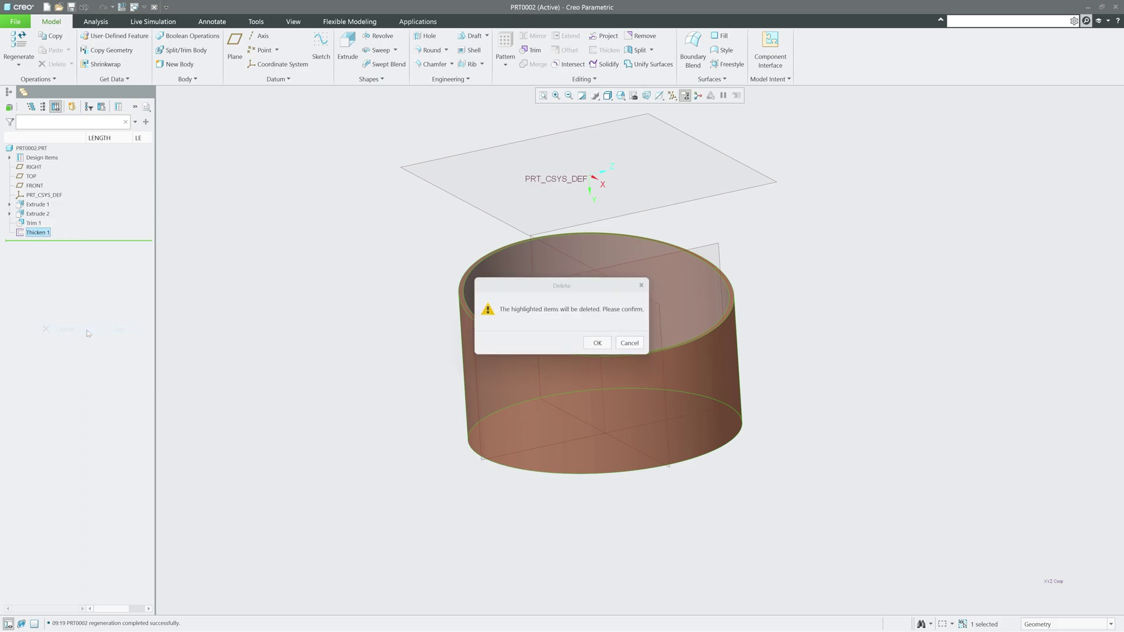
pyautogui.click(590, 339)
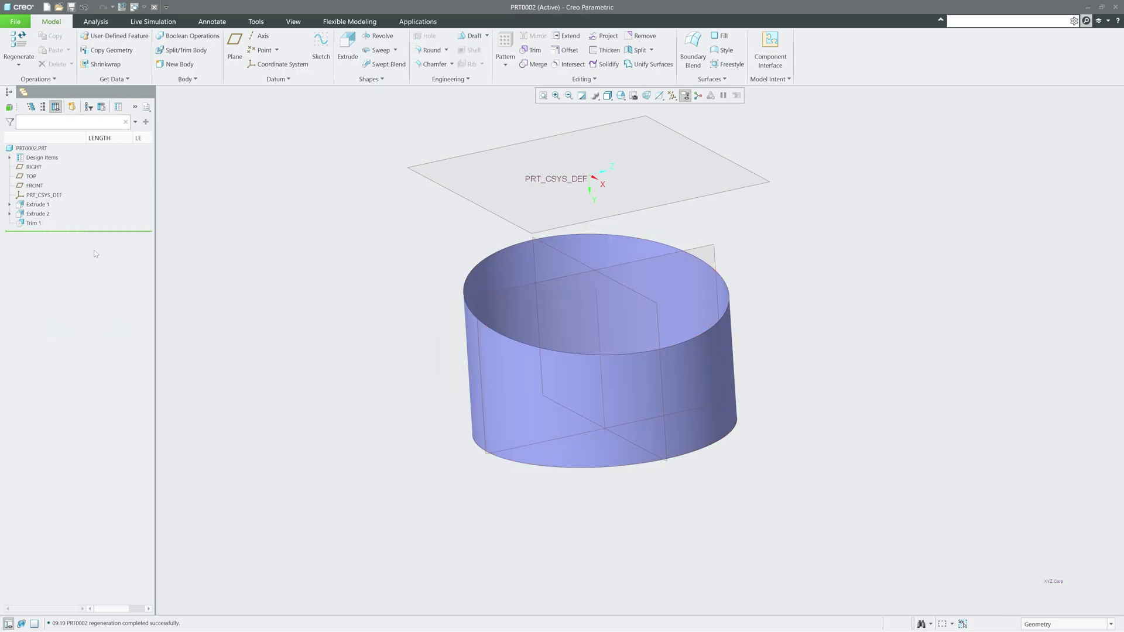
# - Try to fill the trimmed, open-ended quilt with solid material using Solidify
pyautogui.click(33, 223)
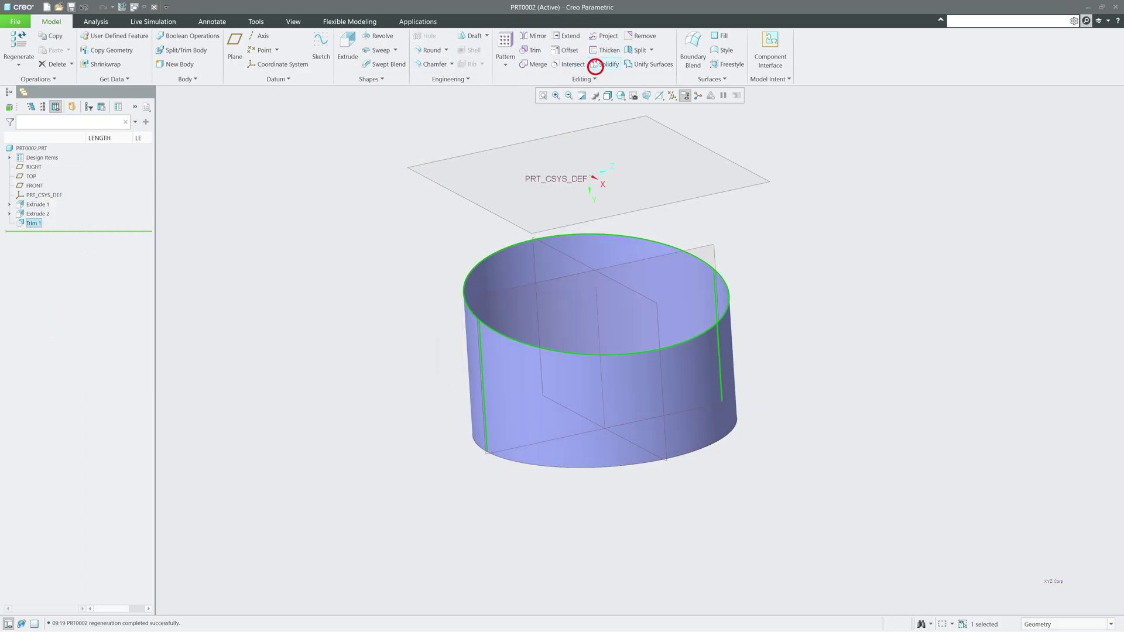
pyautogui.click(594, 65)
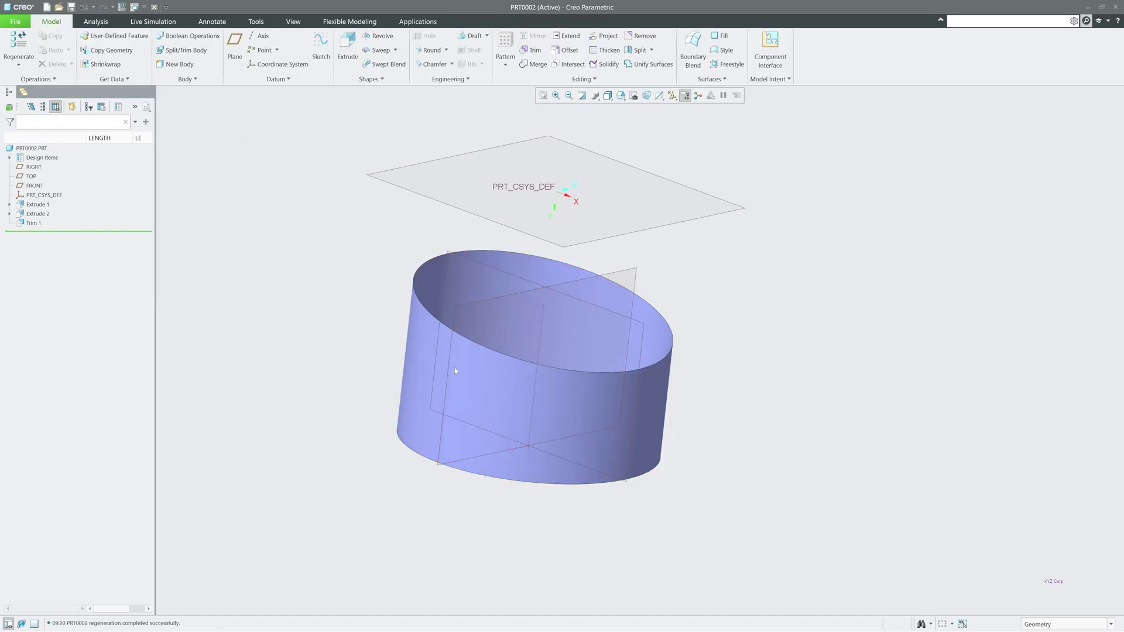
pyautogui.click(476, 377)
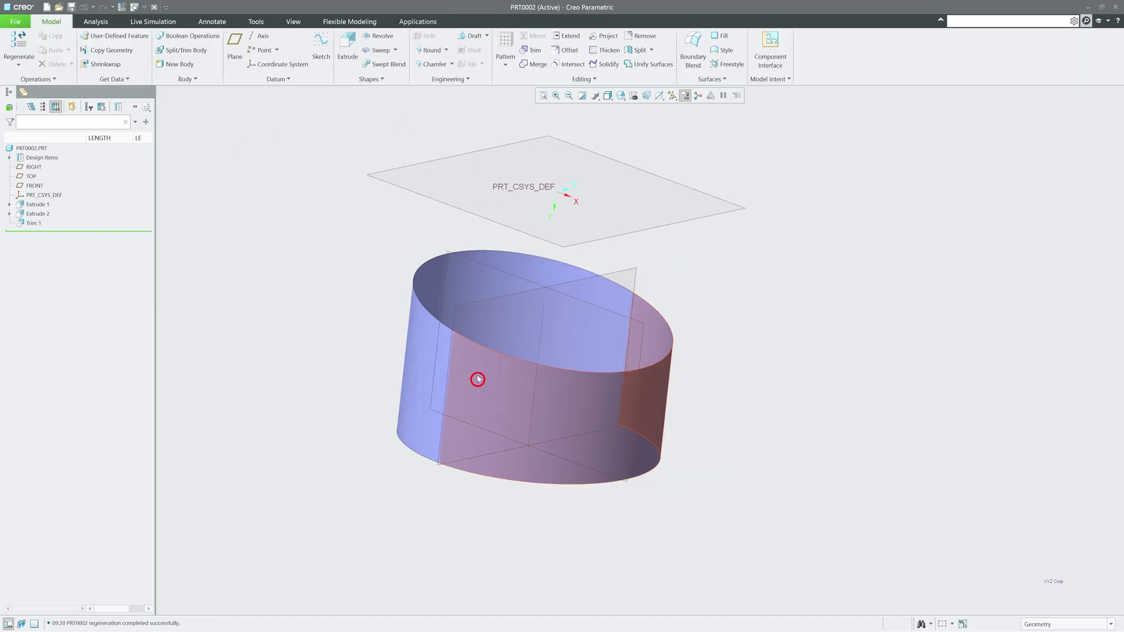
pyautogui.click(604, 65)
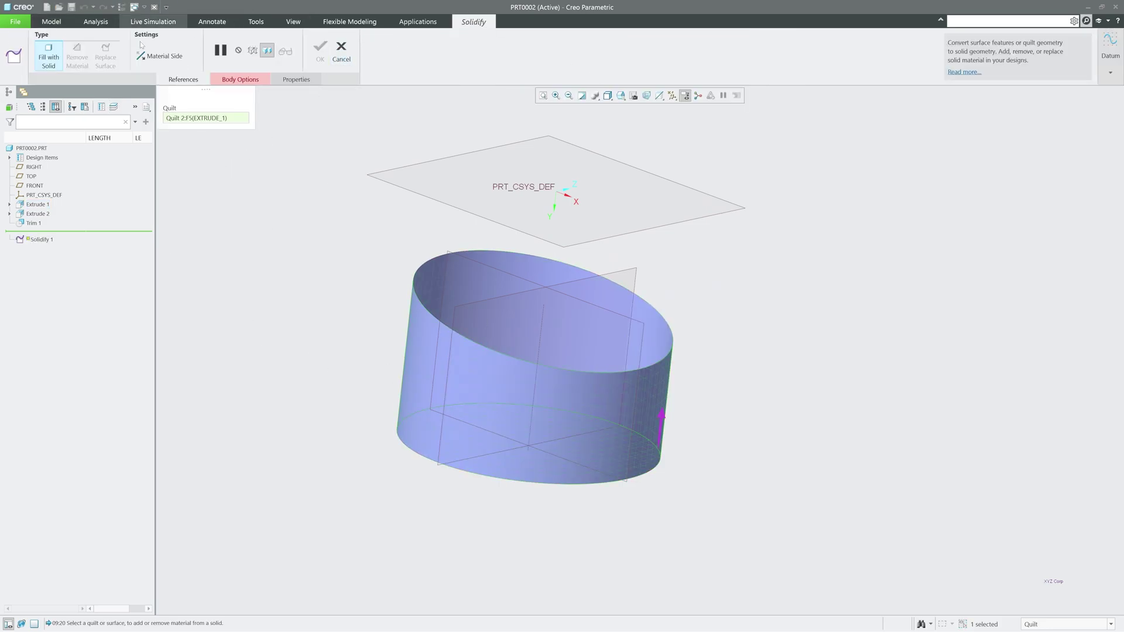
pyautogui.click(243, 79)
pyautogui.click(296, 79)
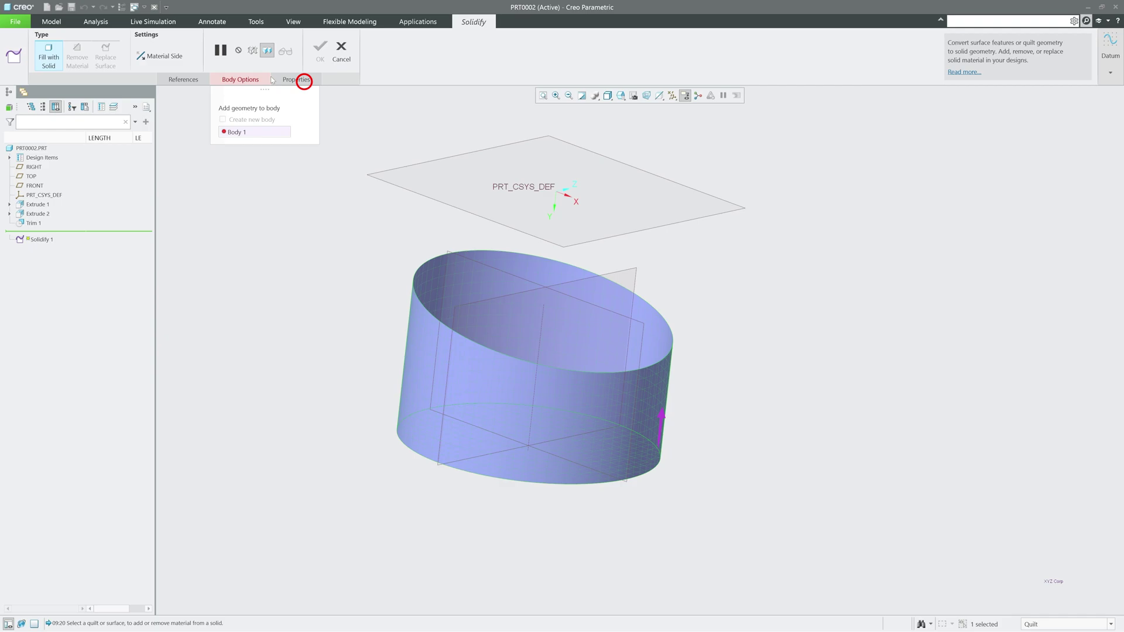
pyautogui.click(341, 50)
# - Try to close the quilt's open inclined end with a Fill surface, using the trimmed edge as its boundary
pyautogui.moveTo(330, 235); pyautogui.dragTo(363, 249, button='middle')
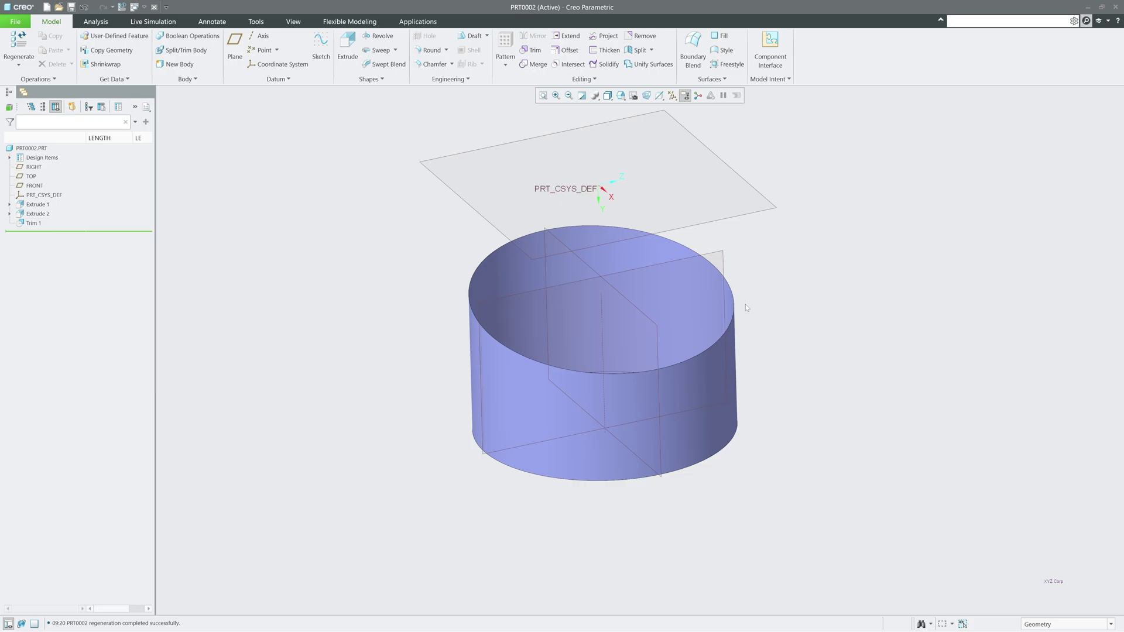
pyautogui.click(733, 316)
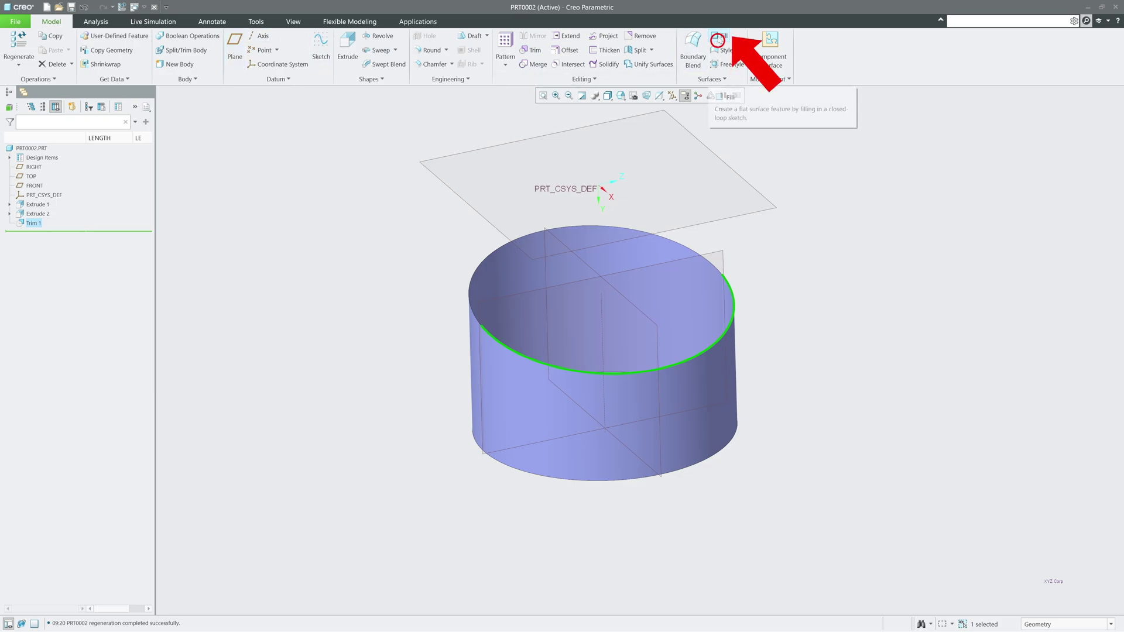
pyautogui.click(719, 36)
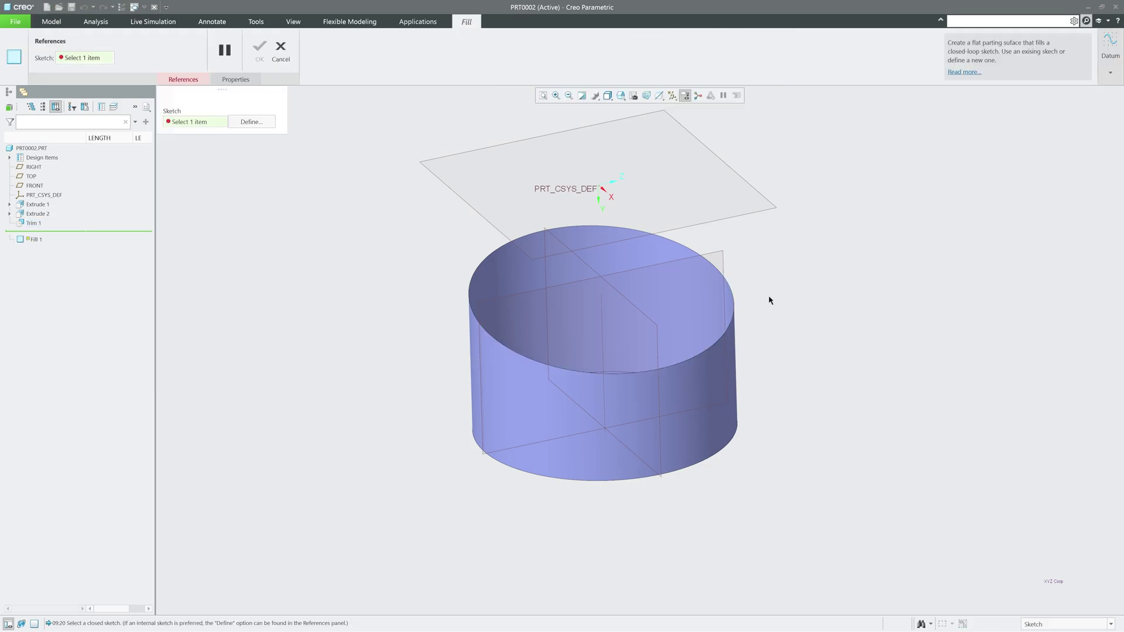
pyautogui.click(738, 327)
pyautogui.click(283, 48)
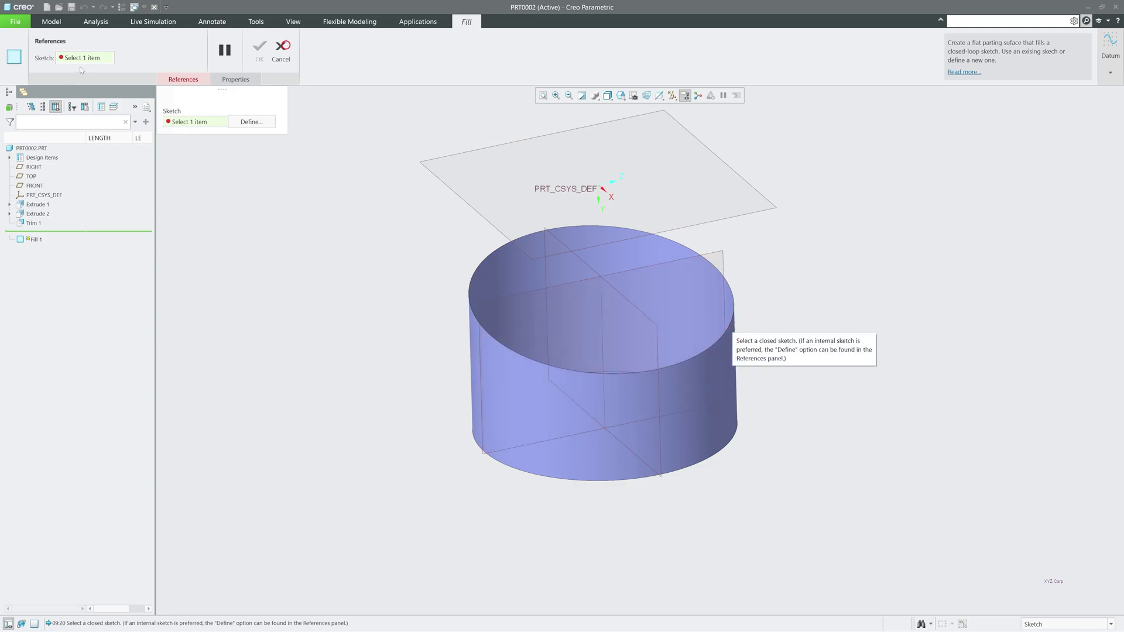
pyautogui.click(281, 52)
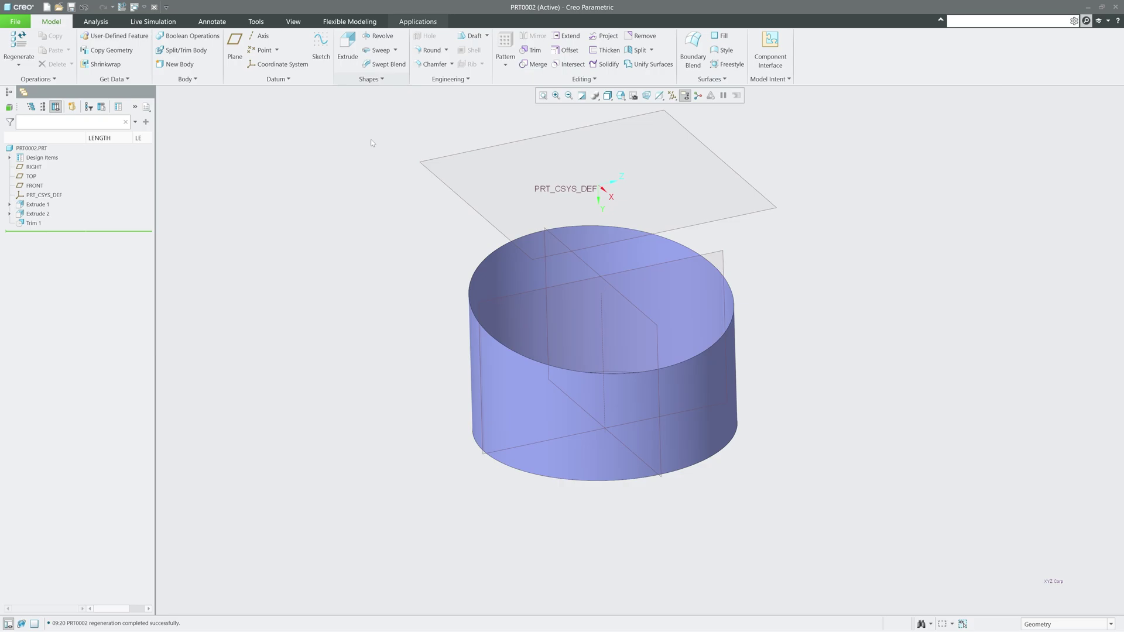
# - Copy the complete trimmed edge loop at the quilt's inclined end as an exact composite curve
pyautogui.click(732, 295)
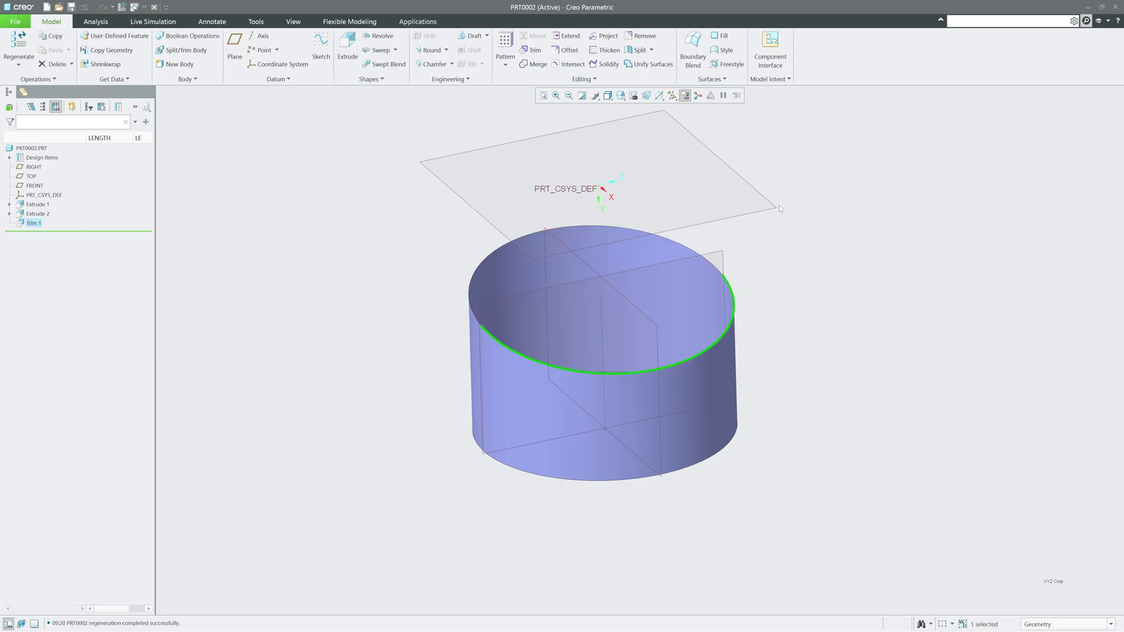
pyautogui.click(728, 276)
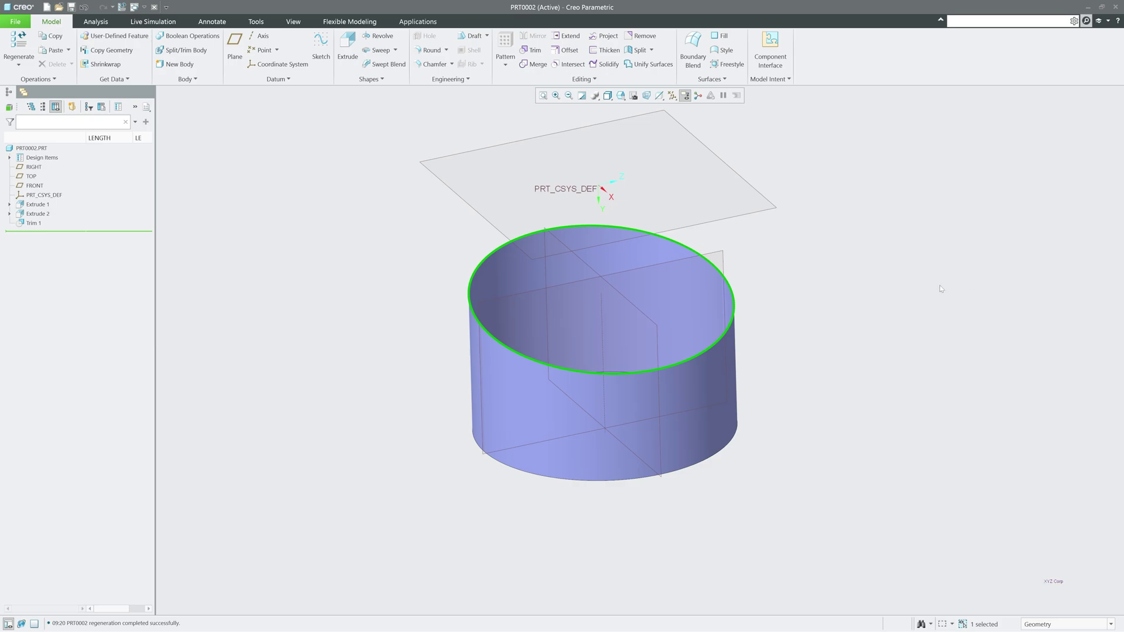
pyautogui.hotkey('ctrl', 'c')
pyautogui.hotkey('ctrl', 'v')
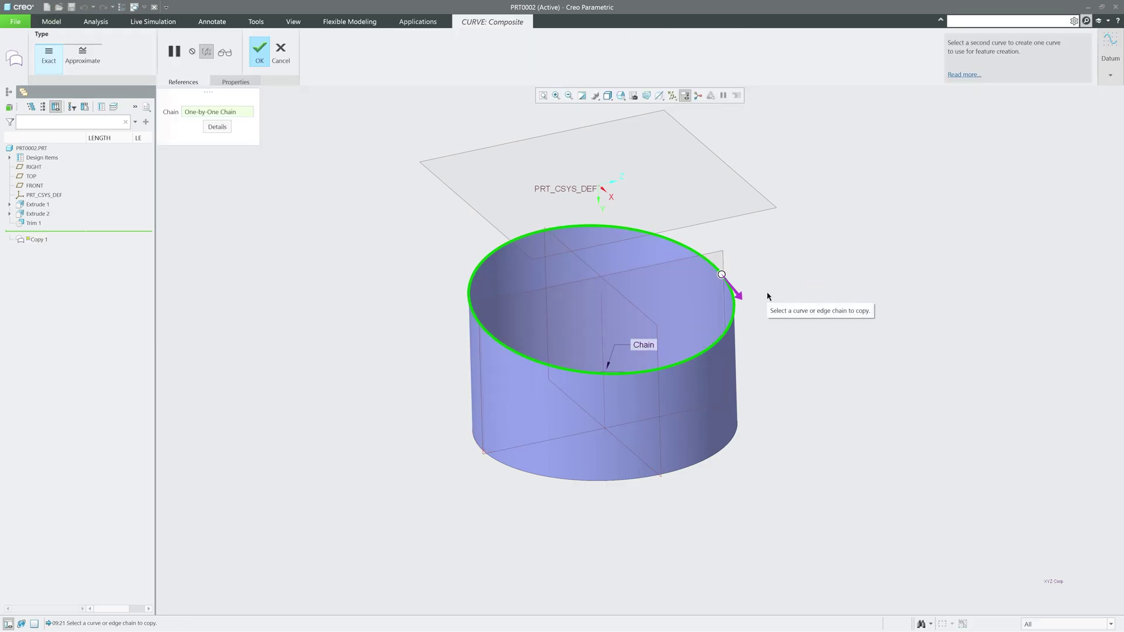
pyautogui.click(259, 56)
# - Try to start a Fill surface over the inclined opening with the copied curve in place, and cancel it
pyautogui.moveTo(356, 225); pyautogui.dragTo(374, 228, button='middle')
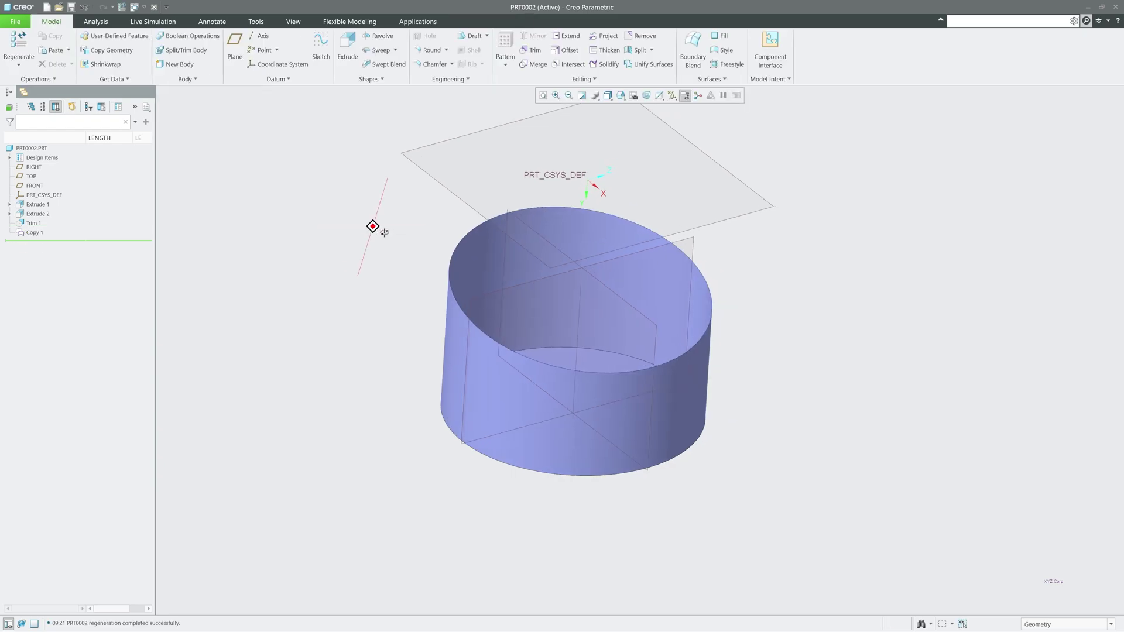
pyautogui.click(481, 334)
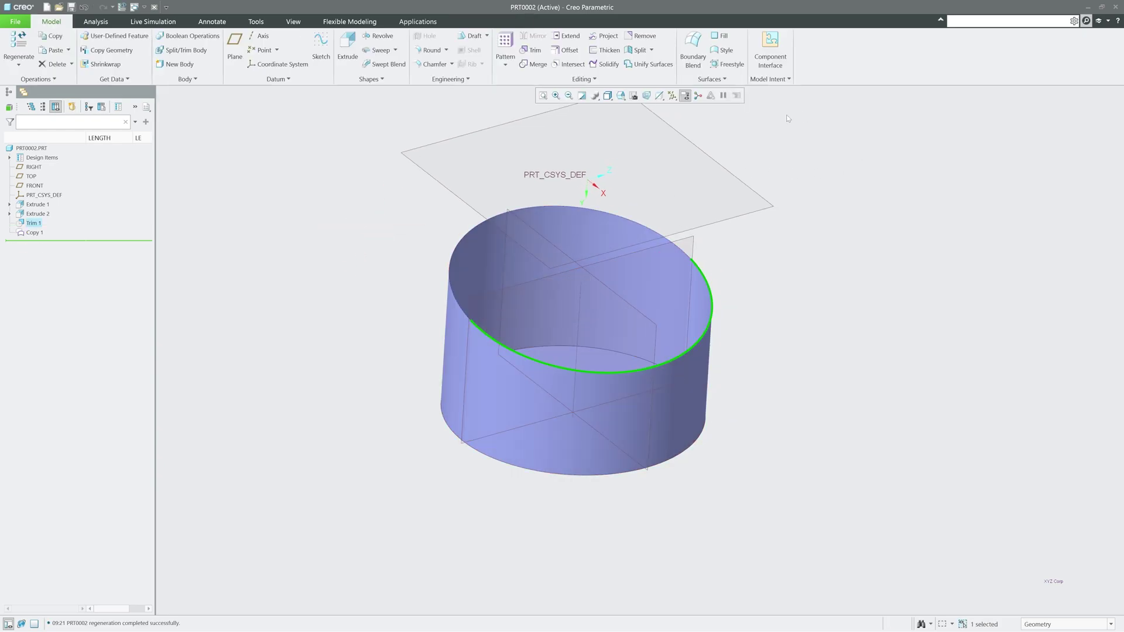
pyautogui.click(719, 36)
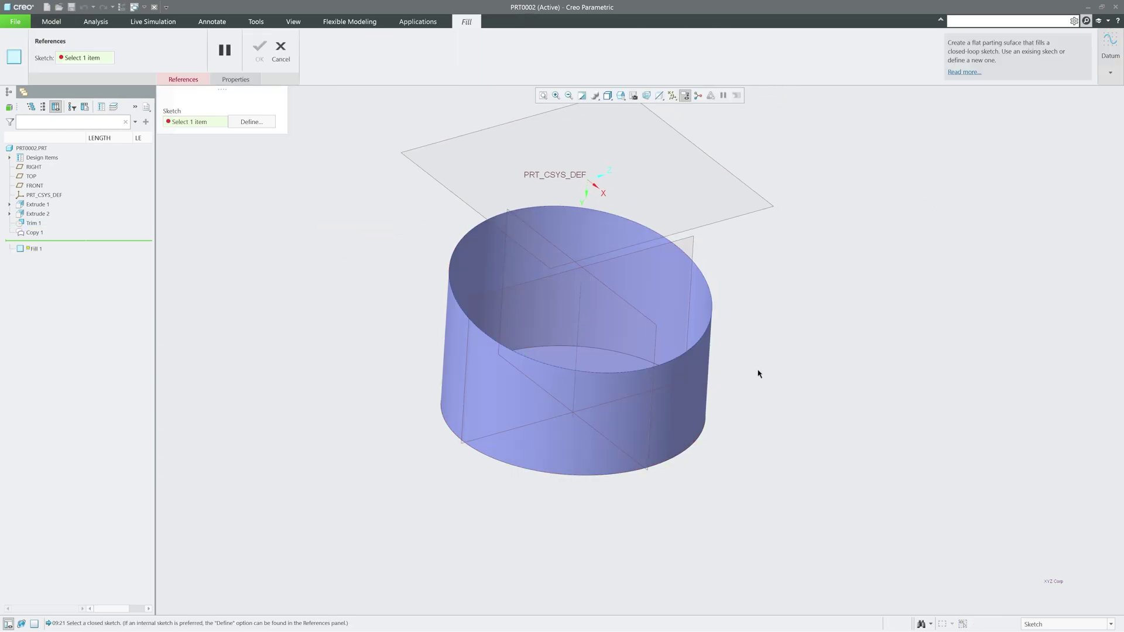
pyautogui.click(193, 82)
pyautogui.click(193, 82)
pyautogui.click(281, 52)
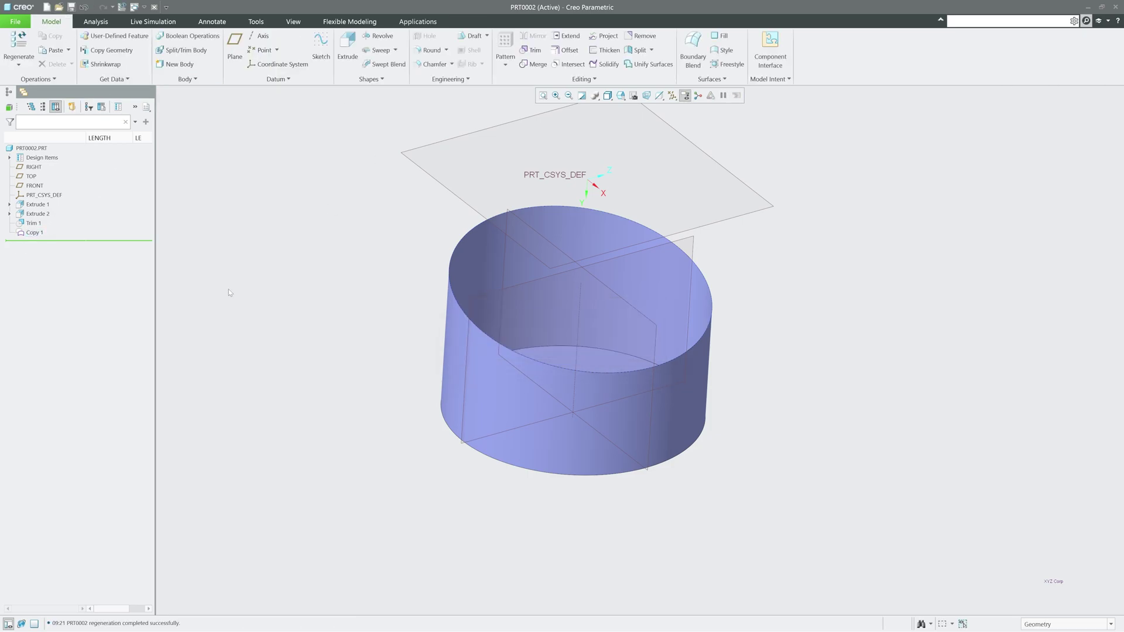
# - Try to close the inclined opening with a Boundary Blend from the copied curve, and cancel it
pyautogui.click(700, 44)
pyautogui.click(705, 346)
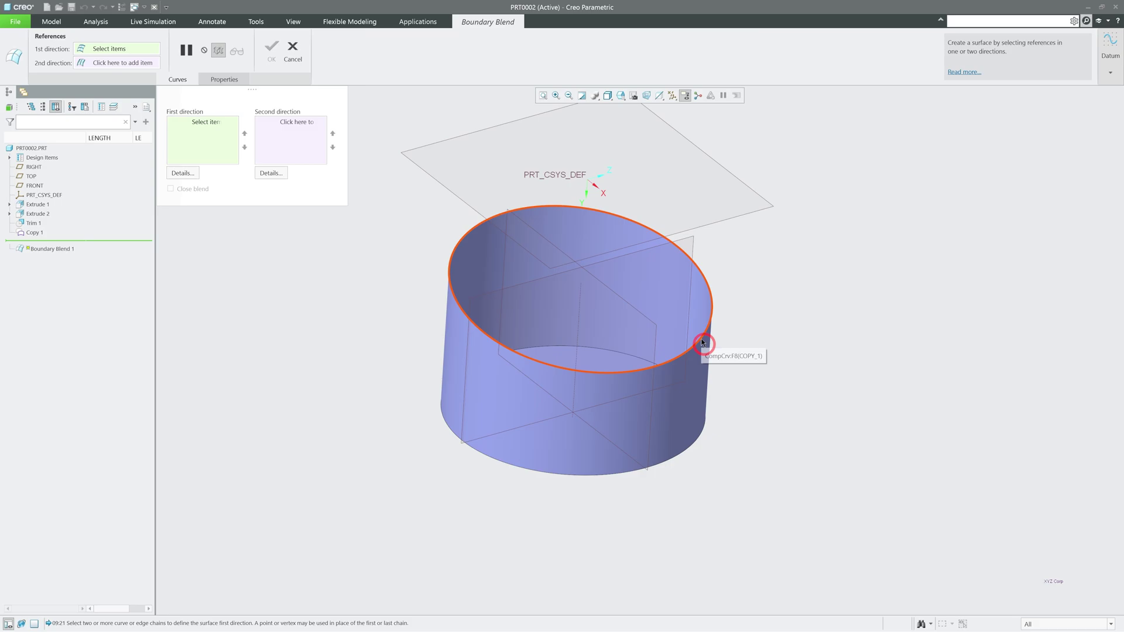
pyautogui.click(291, 50)
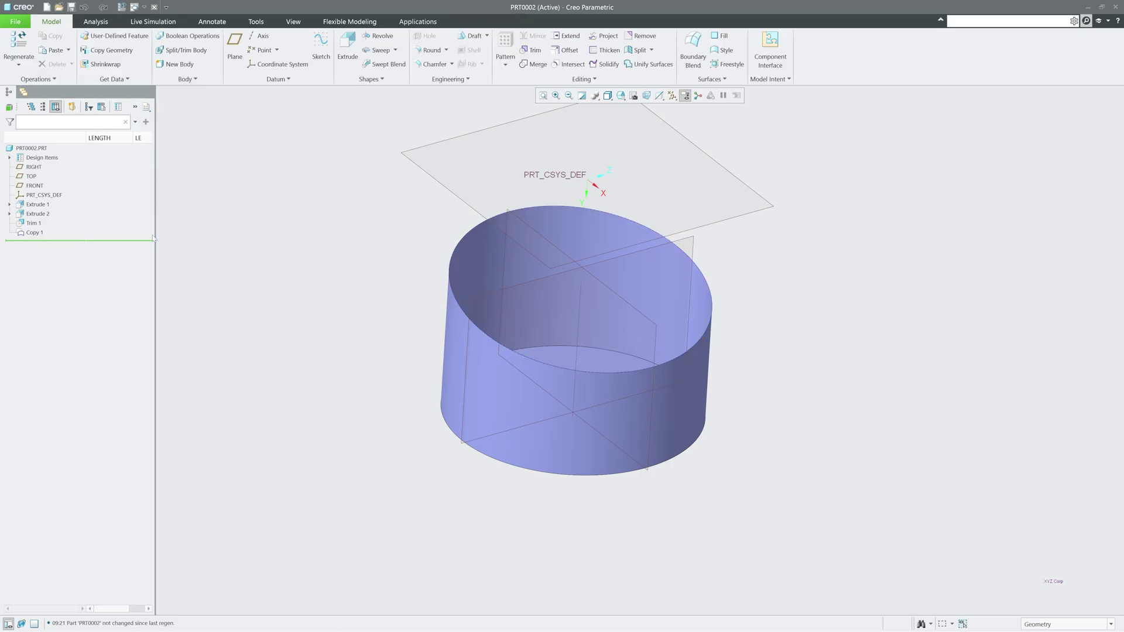
# - Delete the copied curve feature from the model
pyautogui.rightClick(38, 232)
pyautogui.click(76, 327)
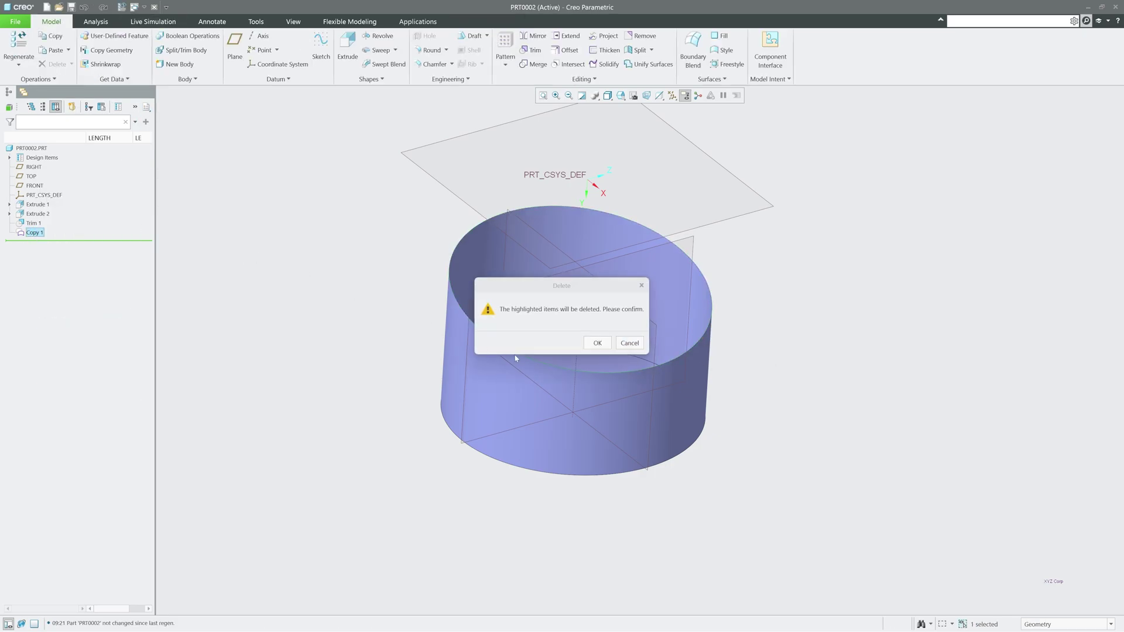
pyautogui.click(597, 343)
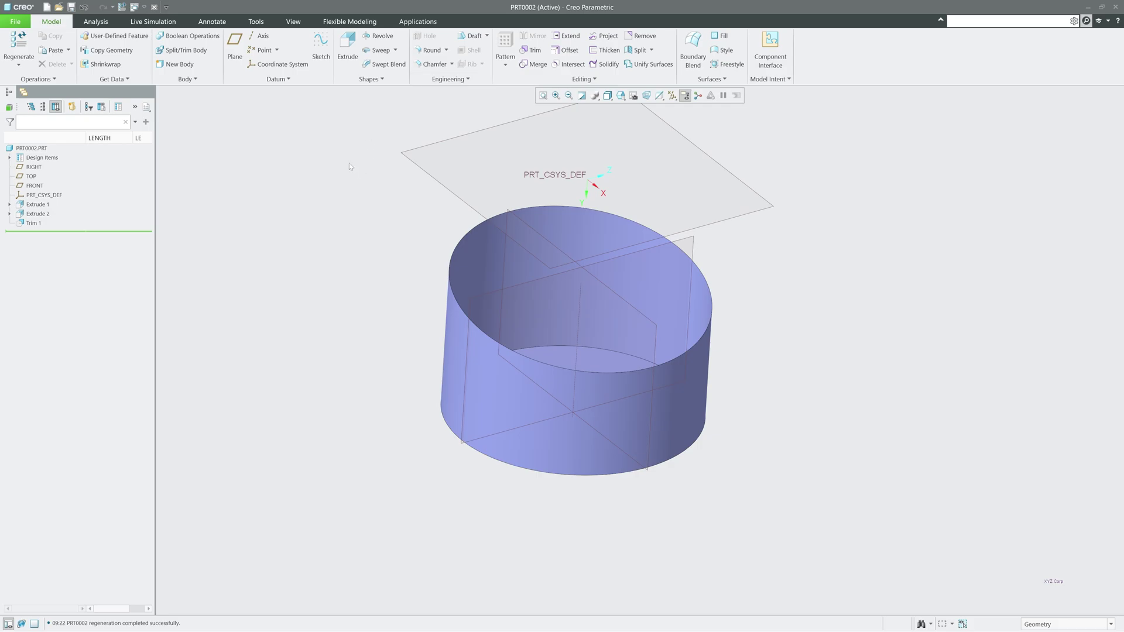
# - Create three datum points on the trimmed rim, two on the far edge half and one on the near half
pyautogui.click(252, 49)
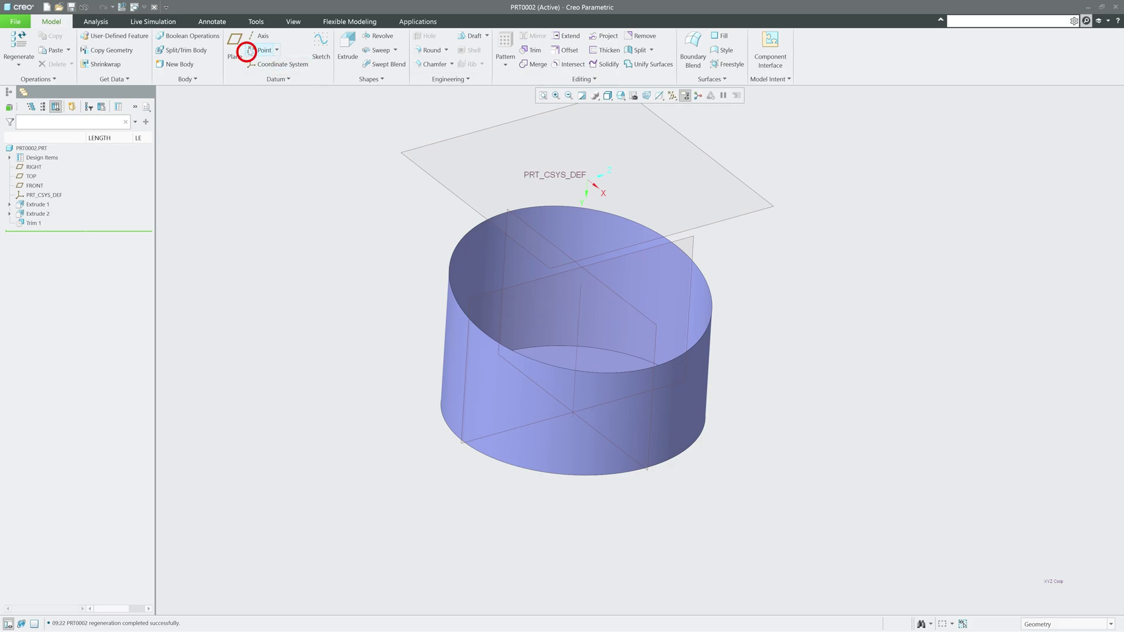
pyautogui.click(457, 245)
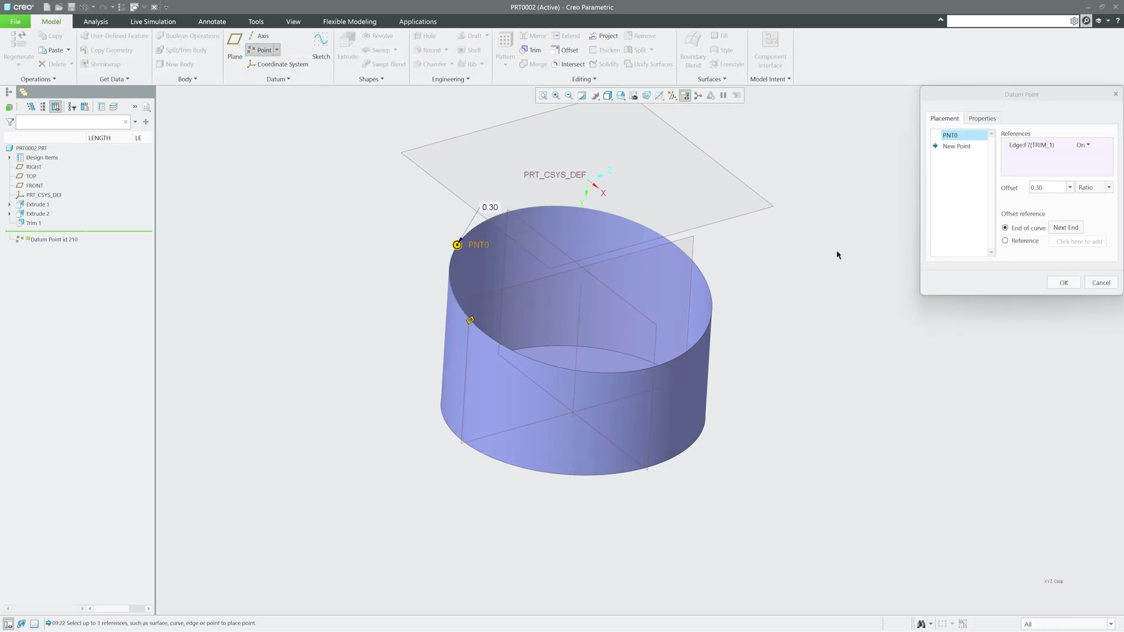
pyautogui.click(674, 244)
pyautogui.click(957, 157)
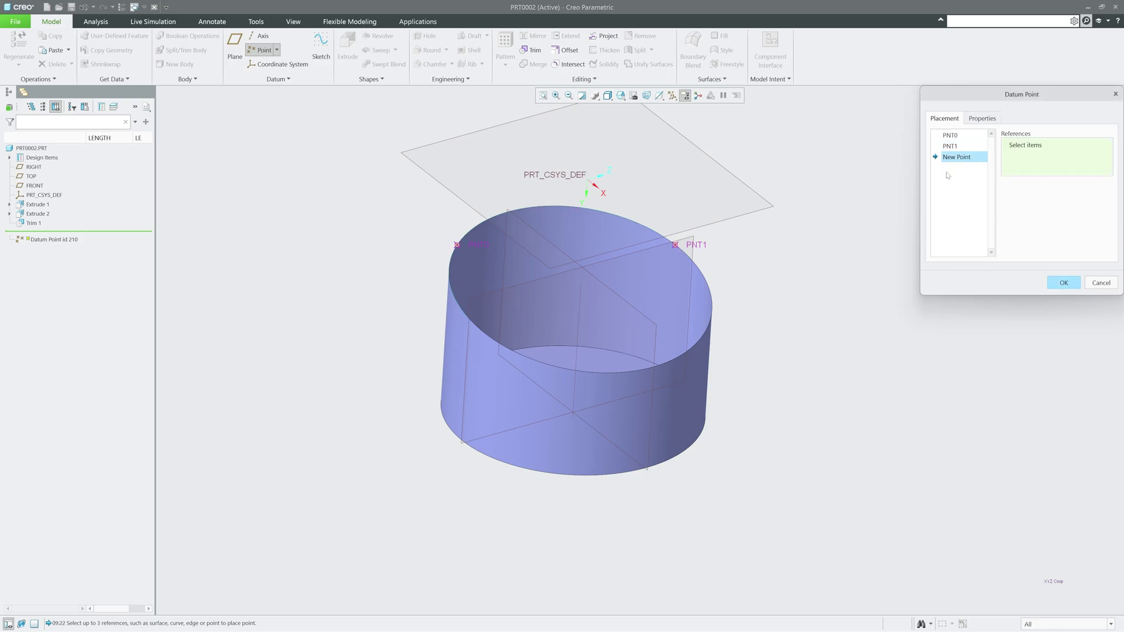
pyautogui.click(712, 312)
pyautogui.click(1063, 283)
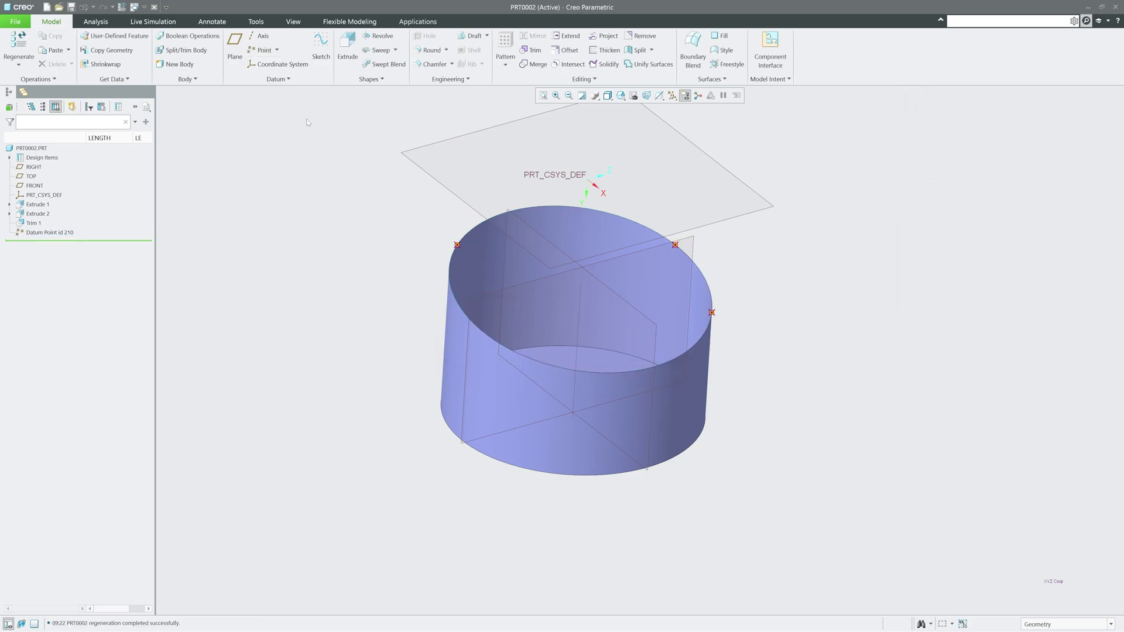
# - Create a datum plane through the three datum points on the trimmed rim
pyautogui.click(234, 43)
pyautogui.click(457, 245)
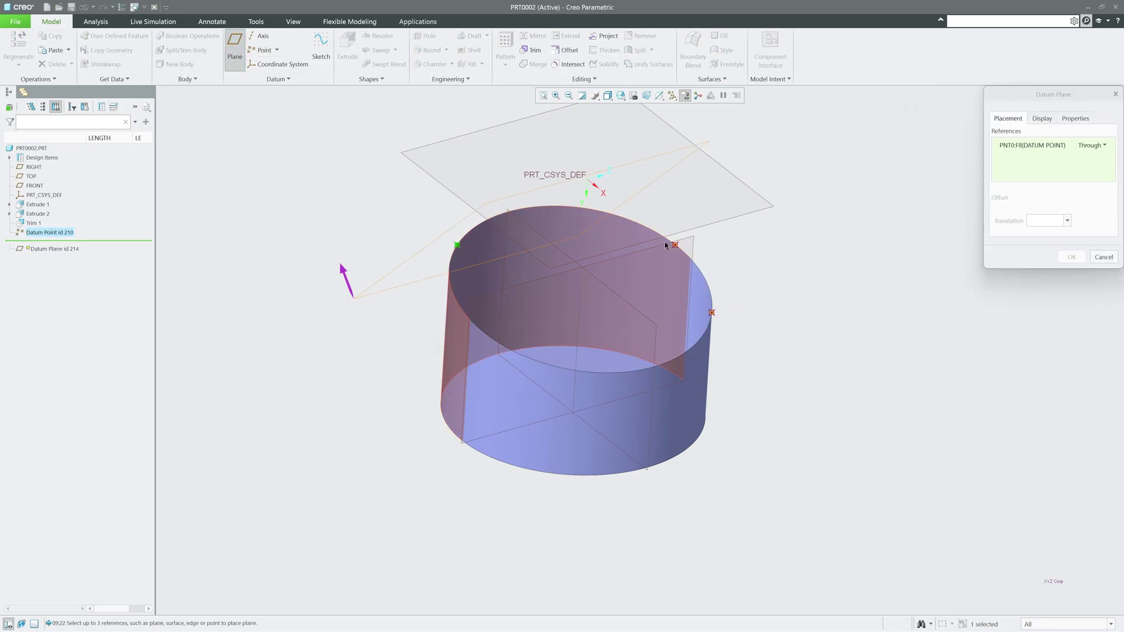
pyautogui.keyDown('ctrl'); pyautogui.click(675, 245); pyautogui.keyUp('ctrl')
pyautogui.keyDown('ctrl'); pyautogui.click(712, 313); pyautogui.keyUp('ctrl')
pyautogui.click(1071, 257)
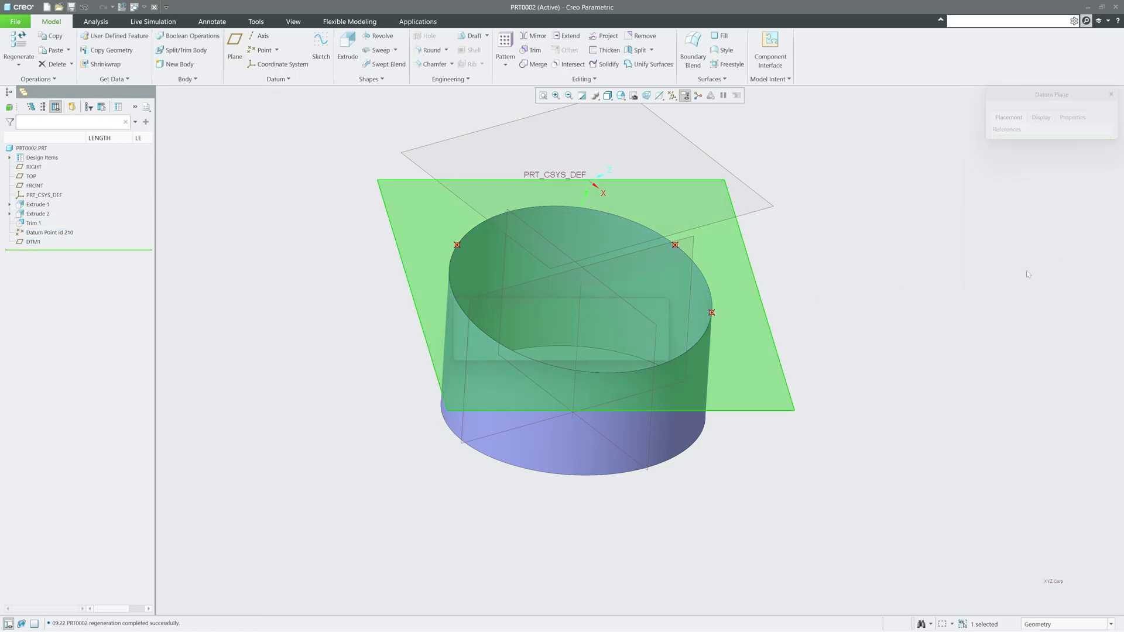
# - Start a Fill sketch on the new inclined datum plane and flip its sketch view direction
pyautogui.click(720, 36)
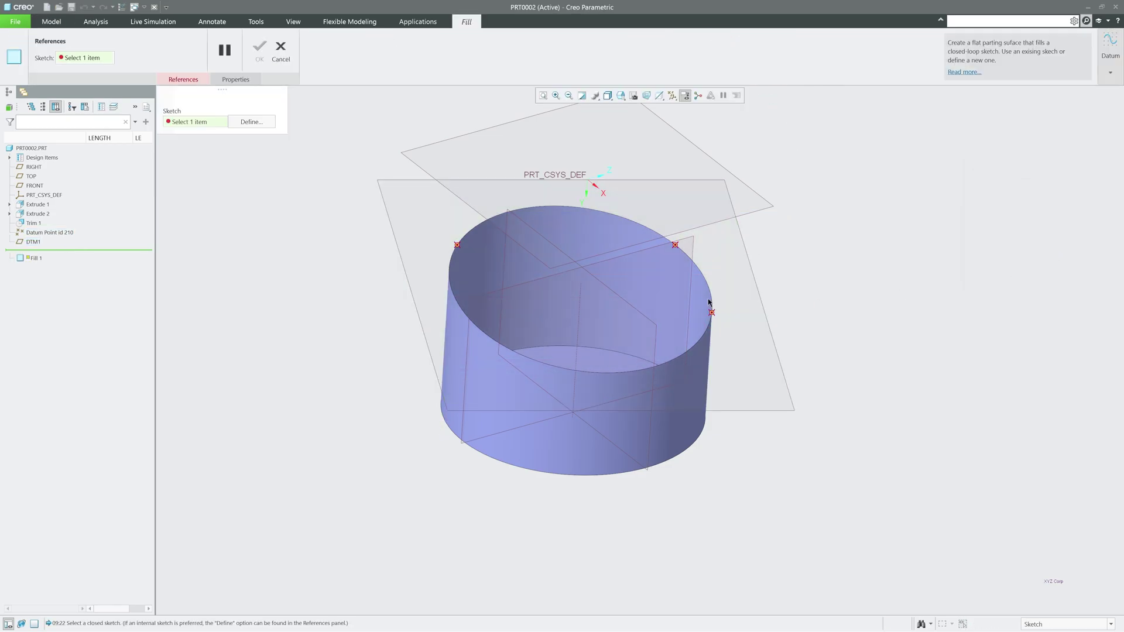
pyautogui.click(750, 280)
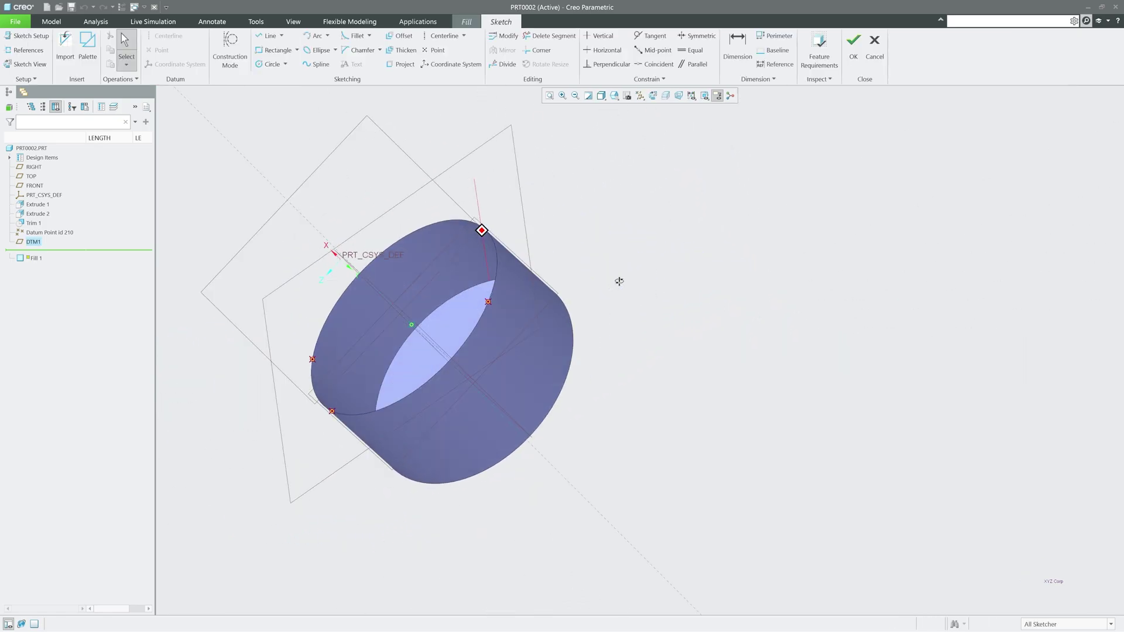
pyautogui.click(18, 65)
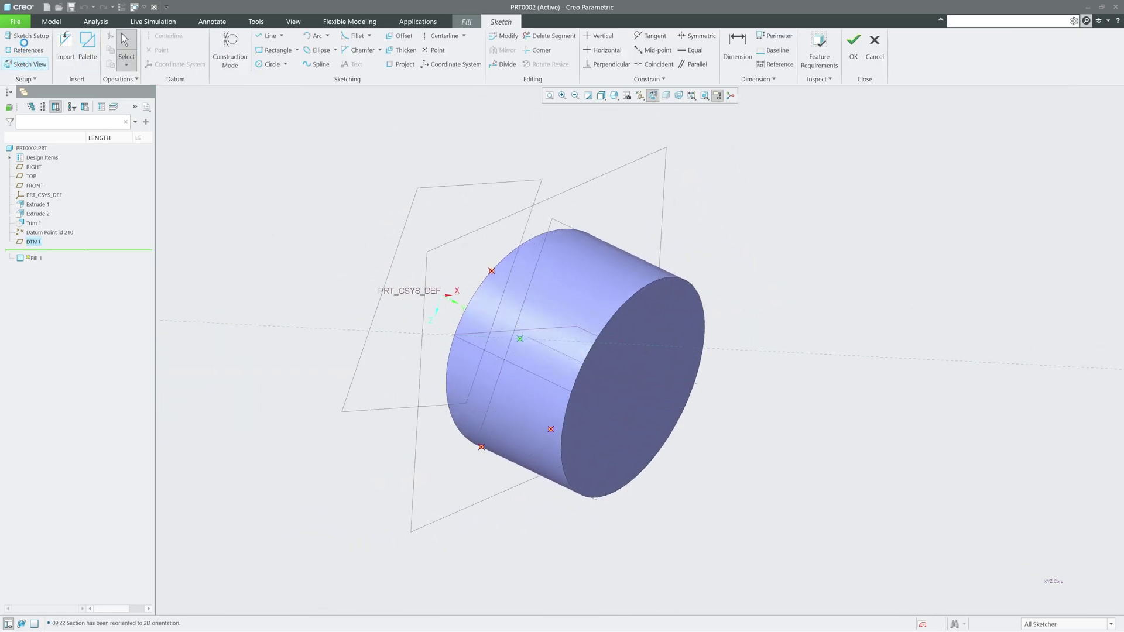
pyautogui.click(27, 37)
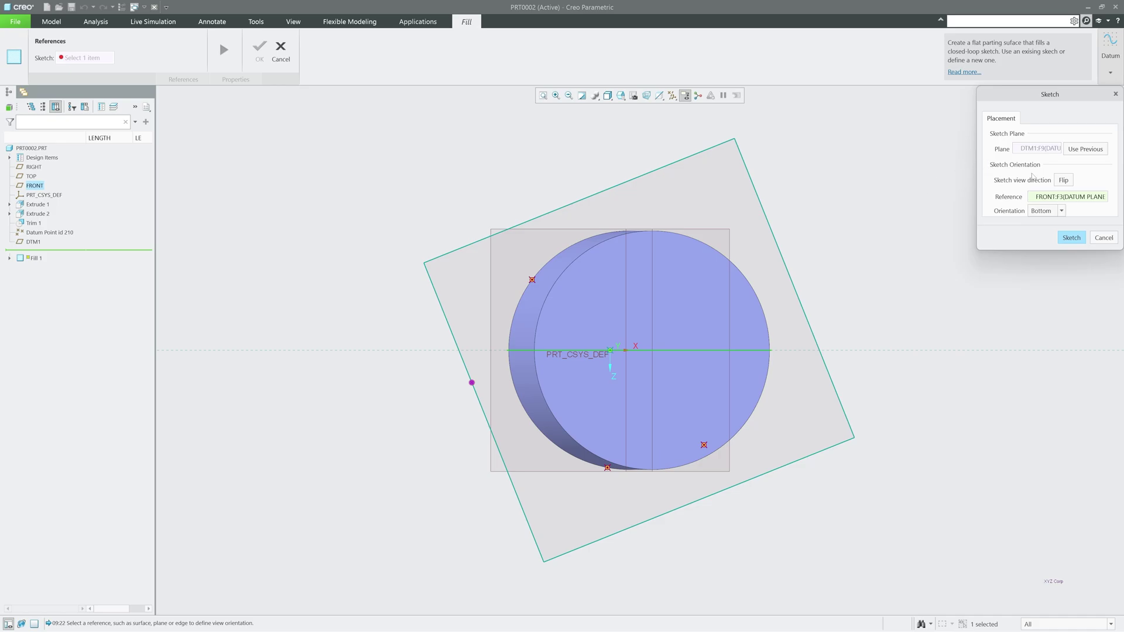
pyautogui.click(1063, 181)
pyautogui.click(1071, 237)
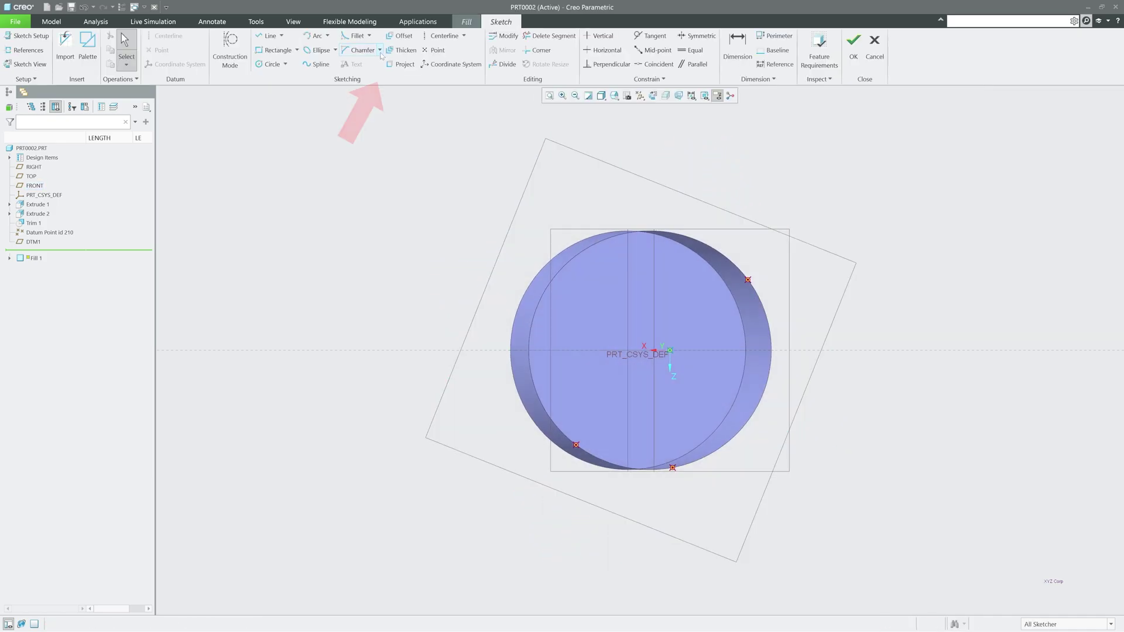
# - Project the full trimmed edge loop into the sketch and complete the Fill surface closing the inclined end
pyautogui.click(393, 66)
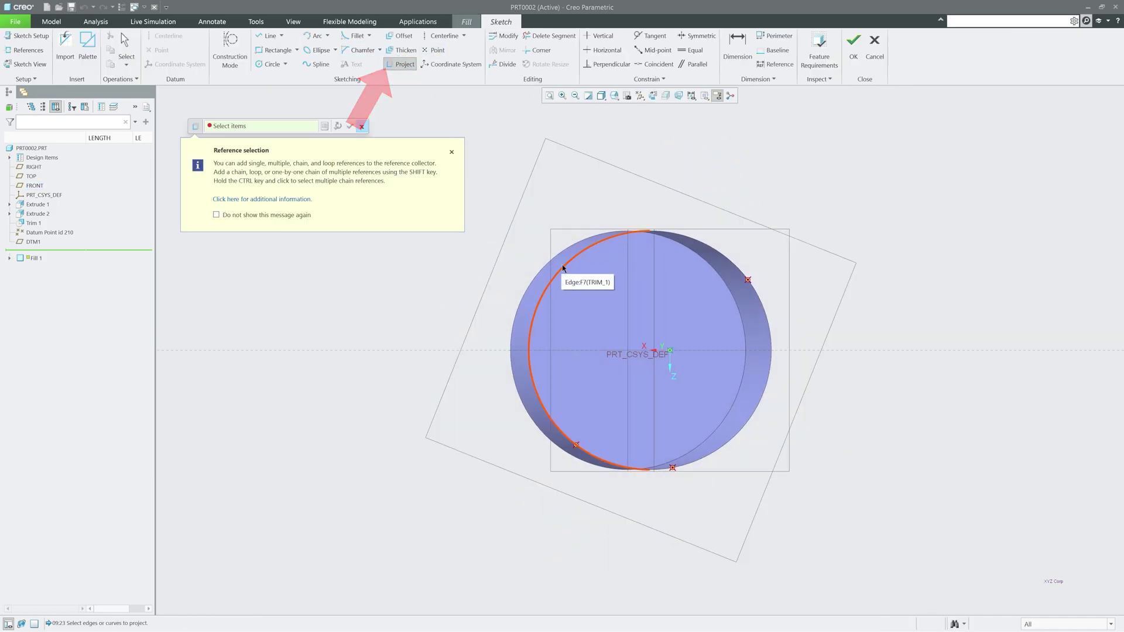
pyautogui.click(565, 279)
pyautogui.click(853, 47)
pyautogui.click(256, 47)
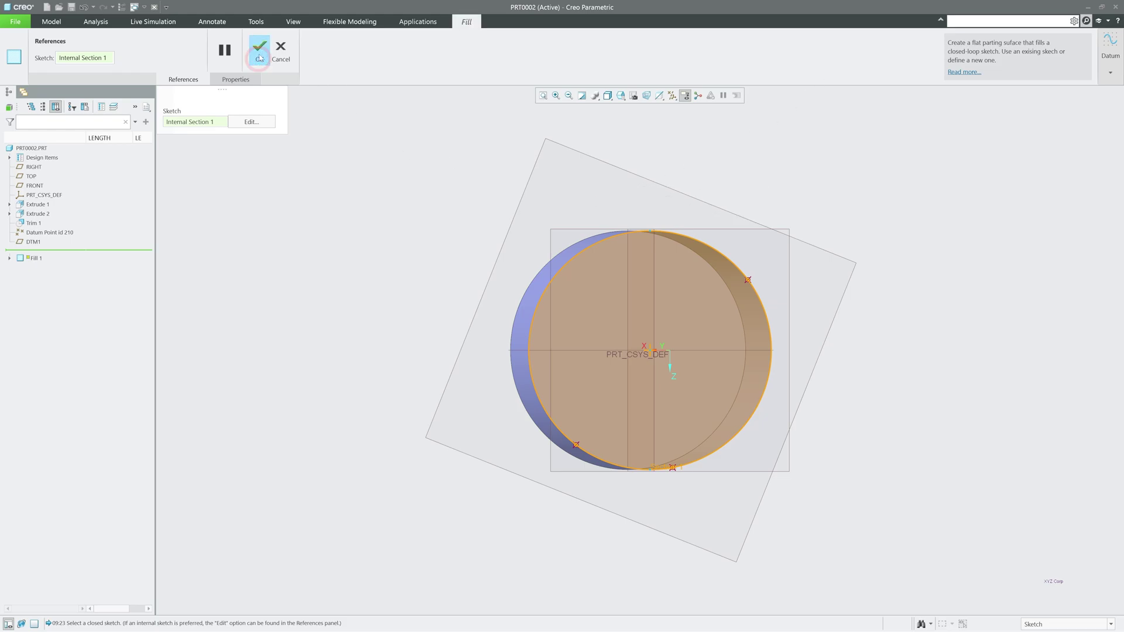
# - Merge the trimmed cylindrical quilt with the Fill surface into one quilt
pyautogui.hotkey('ctrl', 'd')
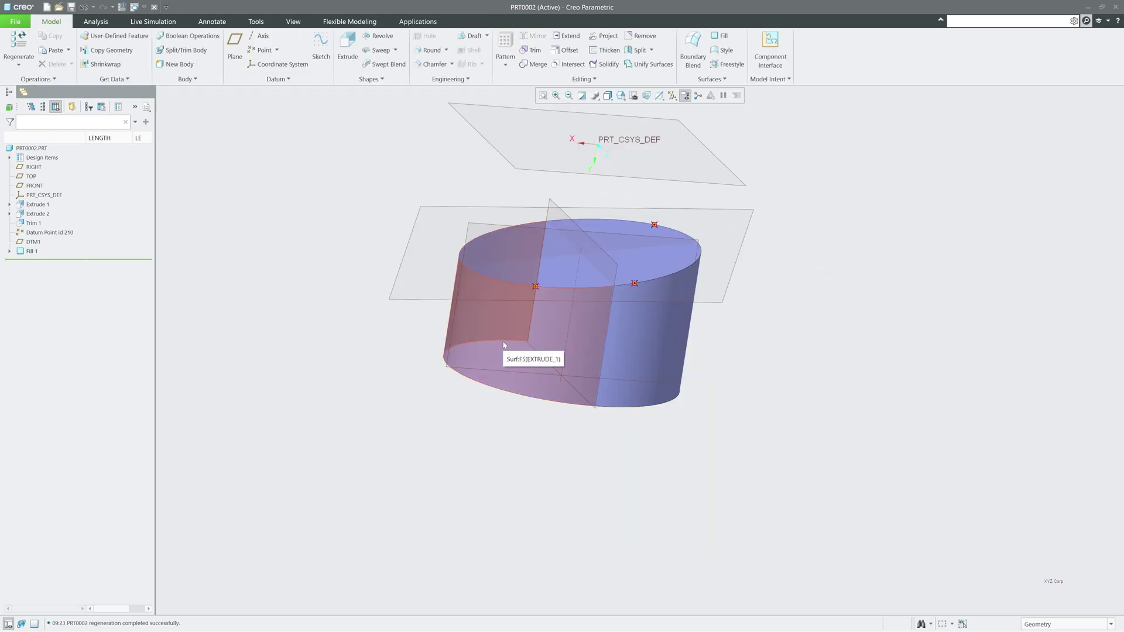
pyautogui.click(503, 345)
pyautogui.keyDown('ctrl'); pyautogui.click(515, 267); pyautogui.keyUp('ctrl')
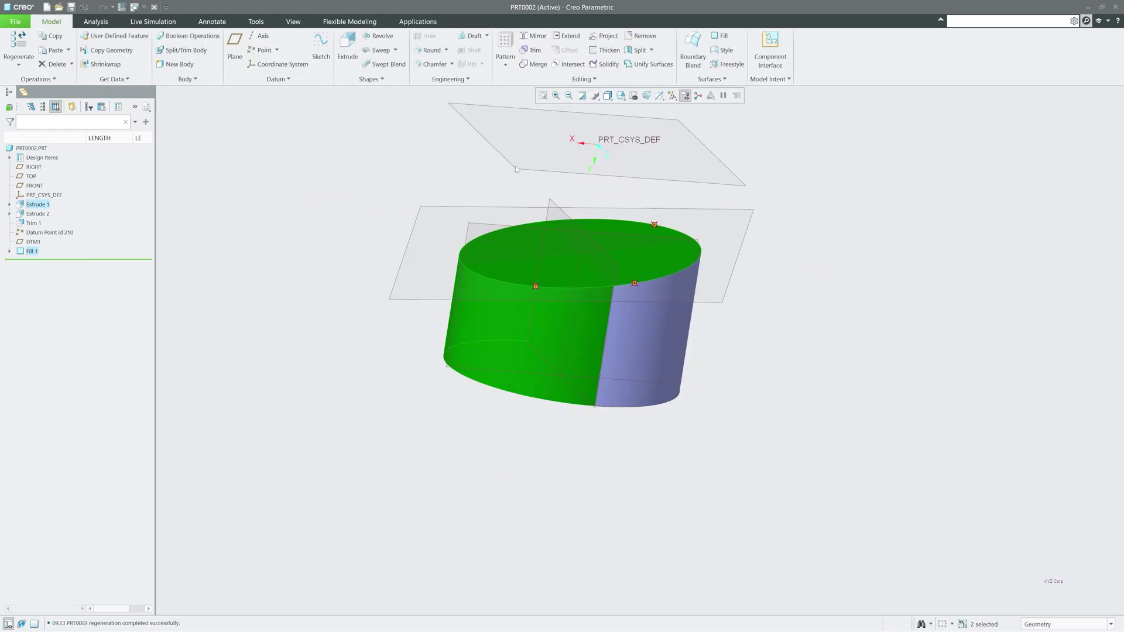
pyautogui.click(533, 64)
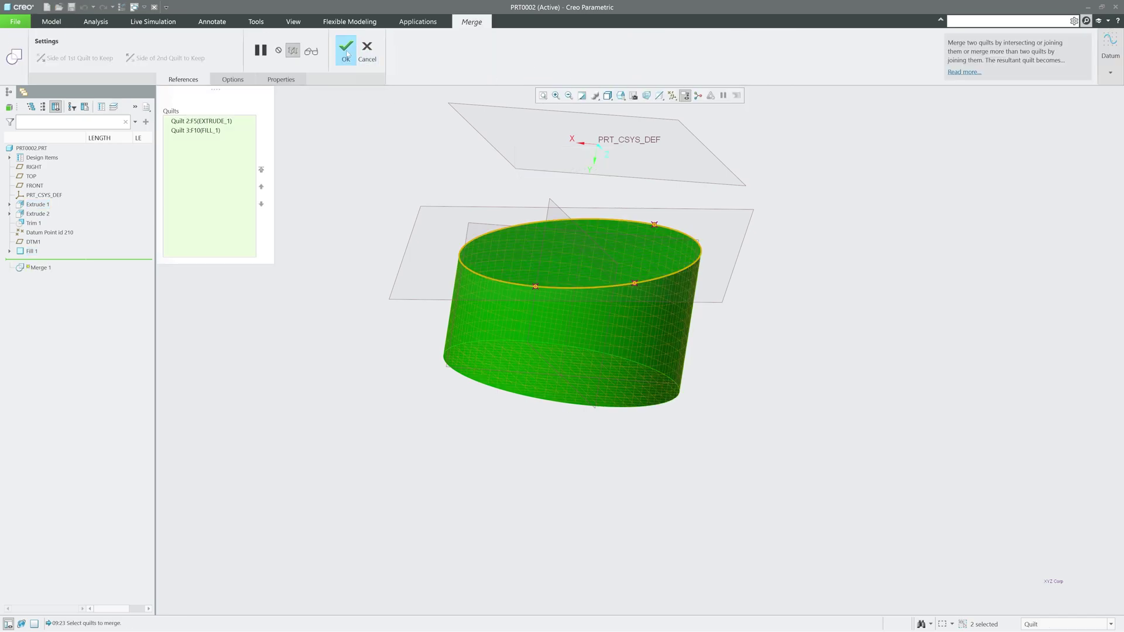
pyautogui.click(345, 52)
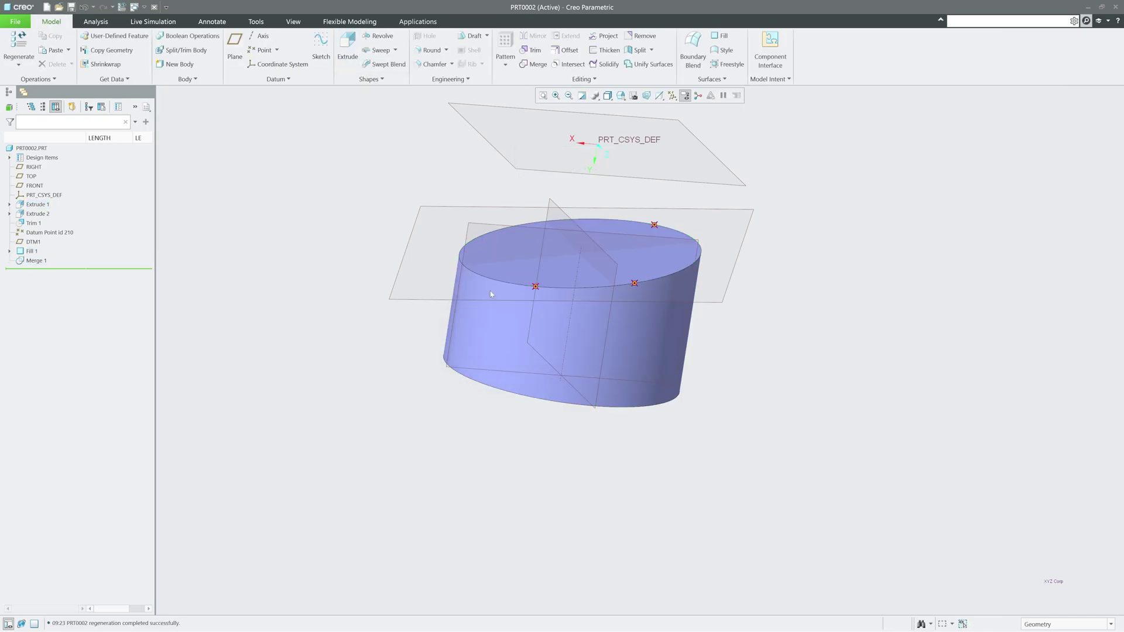
# - Solidify the merged closed quilt by filling it with solid material, adding the geometry to Body 1
pyautogui.click(43, 262)
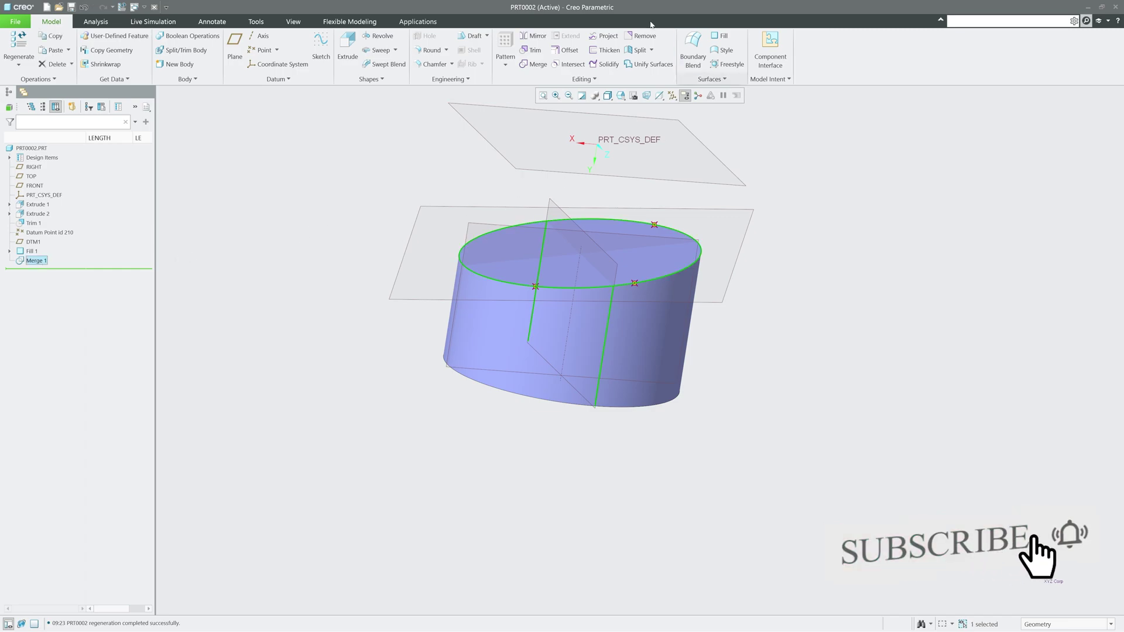
pyautogui.click(646, 238)
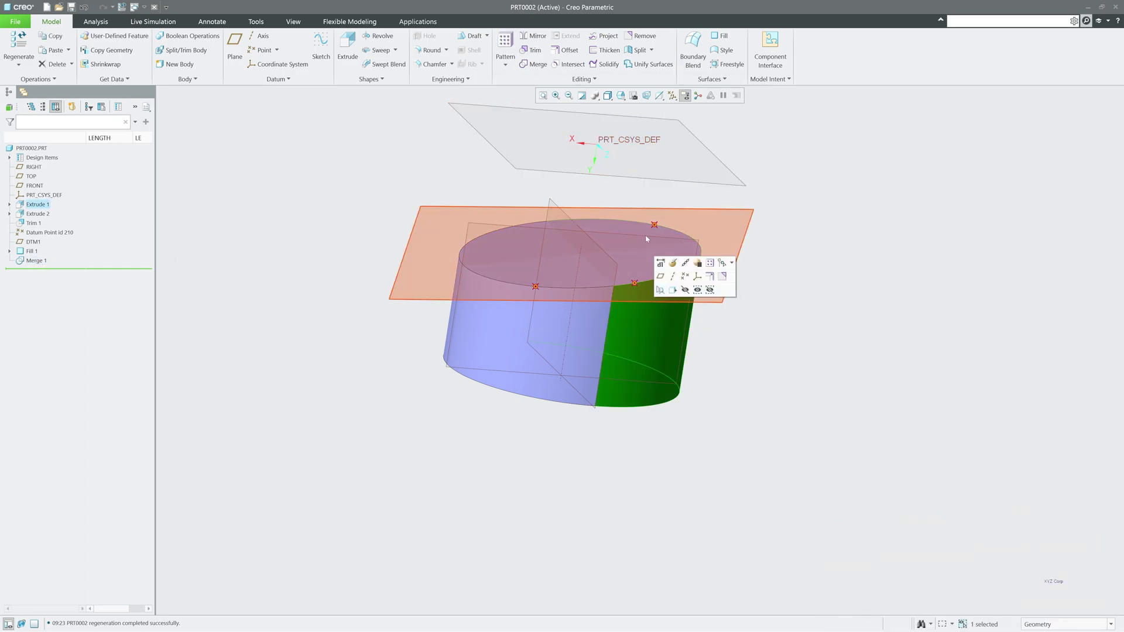
pyautogui.click(600, 62)
pyautogui.click(255, 82)
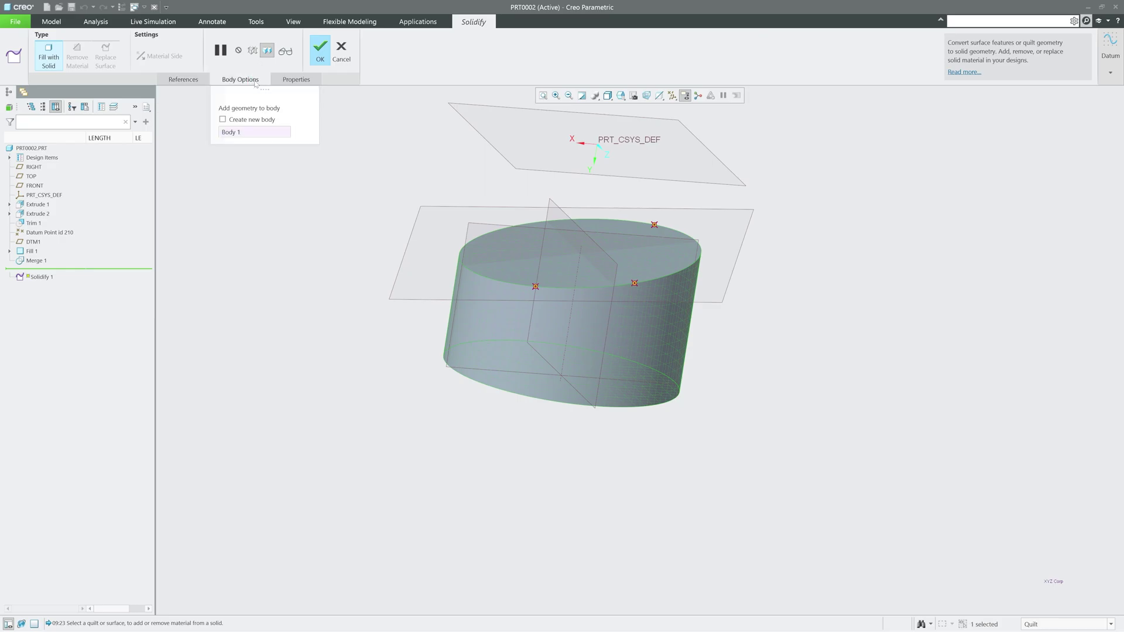
pyautogui.click(320, 56)
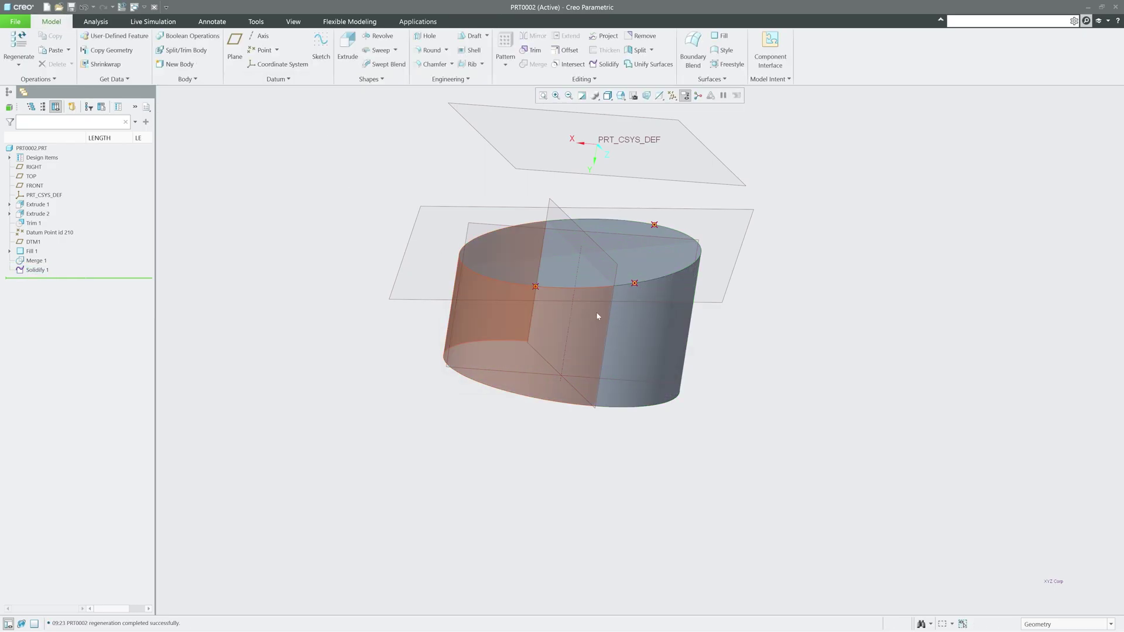
# - Create a planar section of the solid using the FRONT datum plane as the section reference
pyautogui.moveTo(597, 316); pyautogui.dragTo(648, 280, button='middle')
pyautogui.click(293, 21)
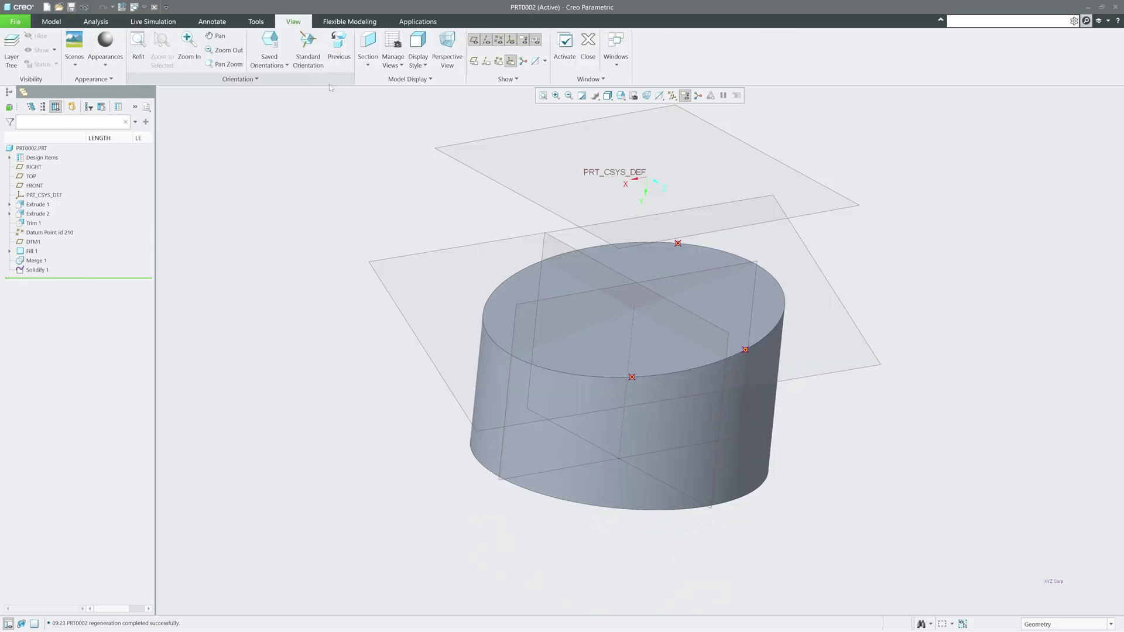
pyautogui.click(363, 67)
pyautogui.click(374, 79)
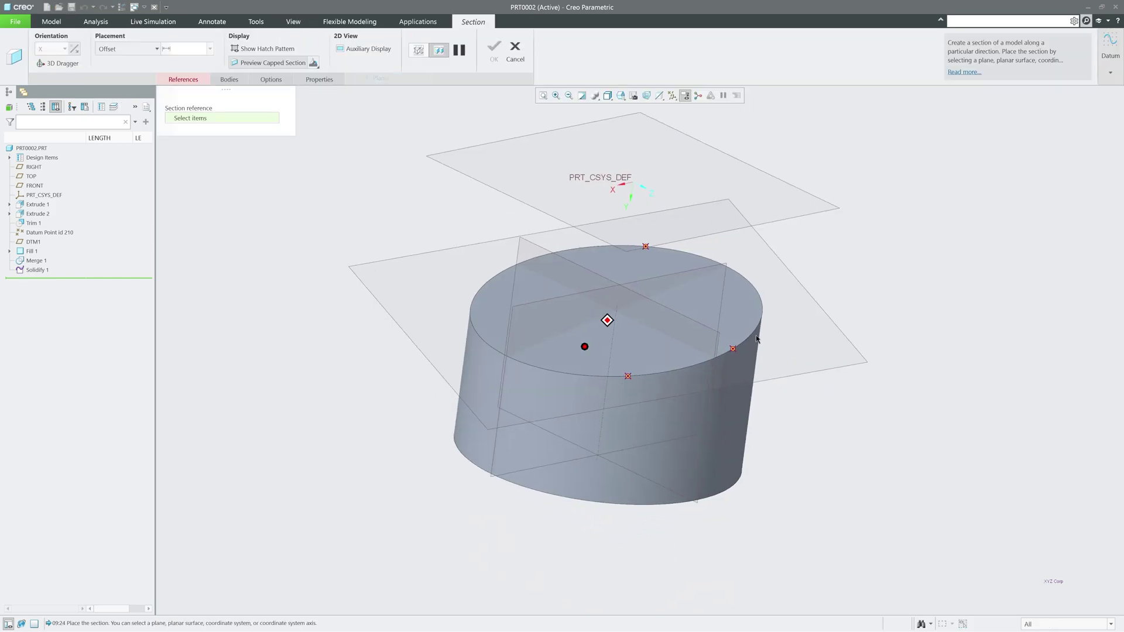
pyautogui.click(689, 258)
pyautogui.moveTo(700, 253); pyautogui.dragTo(493, 57, button='middle')
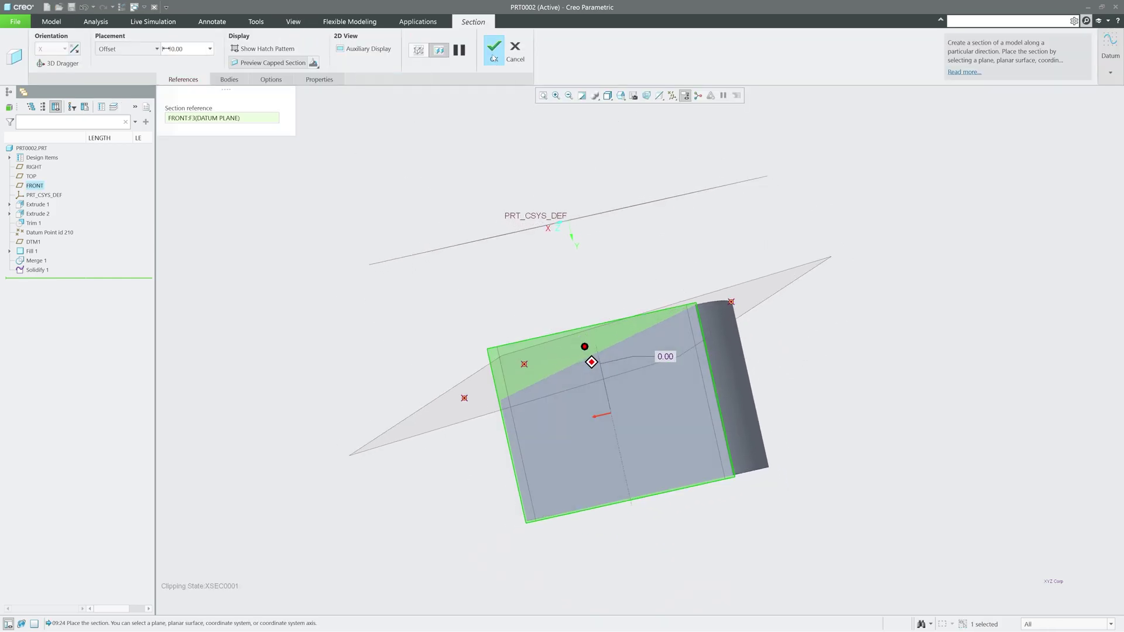
pyautogui.click(494, 59)
# - Examine the sectioned model from several angles to check that its interior is solid
pyautogui.hotkey('ctrl', 'd')
pyautogui.click(63, 21)
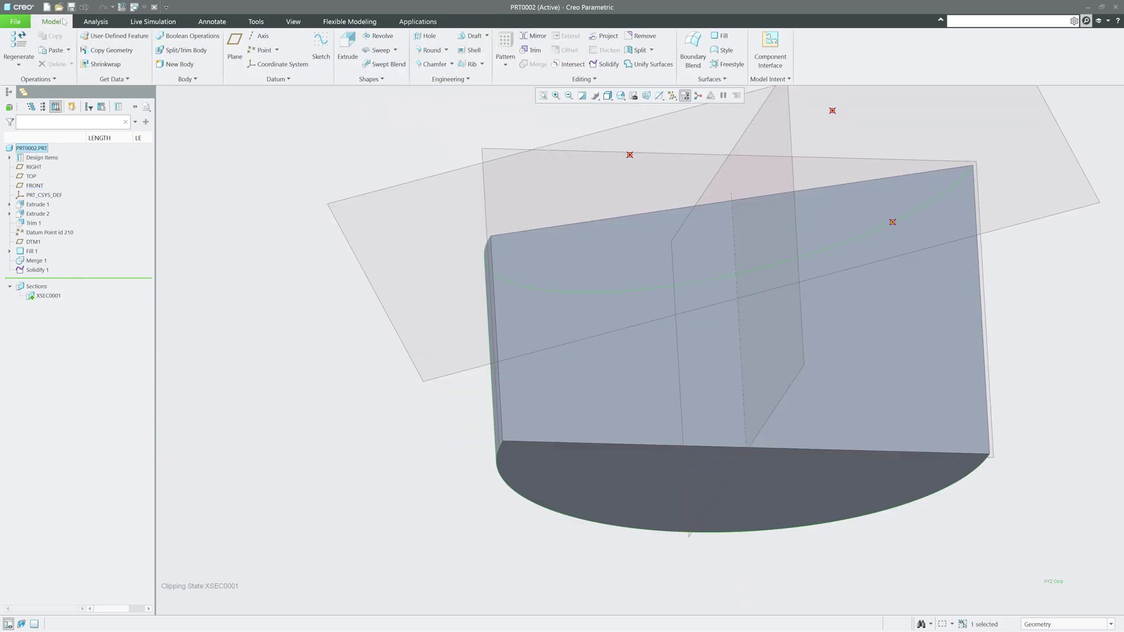
pyautogui.moveTo(292, 260); pyautogui.dragTo(766, 264, button='middle')
pyautogui.scroll(2, 366, 263)
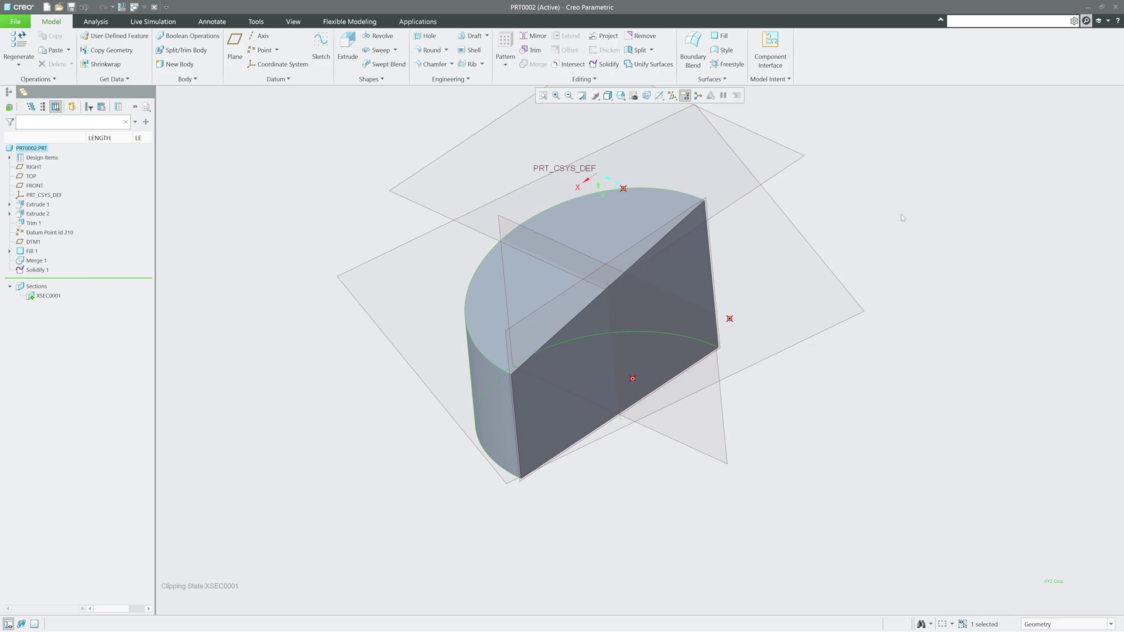
pyautogui.moveTo(901, 215); pyautogui.dragTo(891, 224, button='middle')
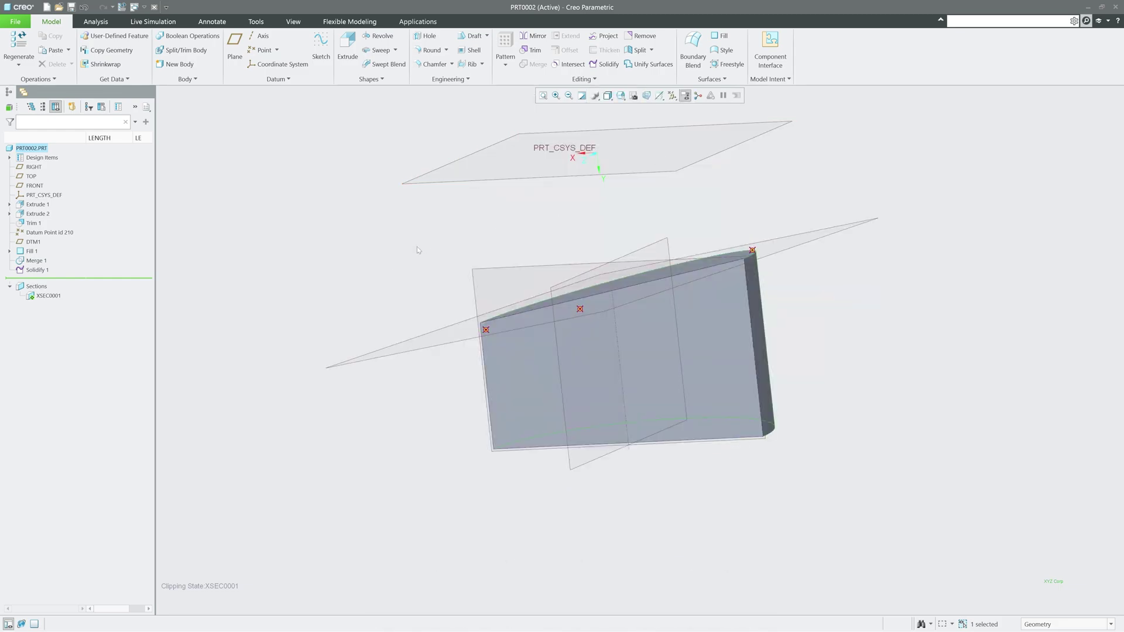
pyautogui.moveTo(417, 247); pyautogui.dragTo(436, 241, button='middle')
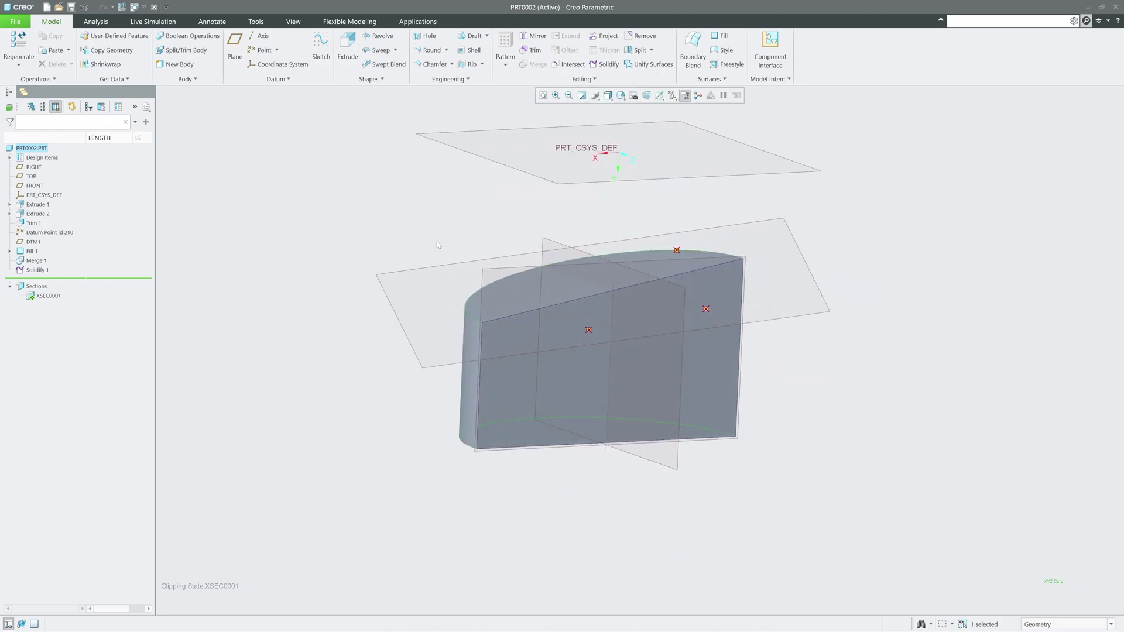
pyautogui.scroll(-3, 436, 241)
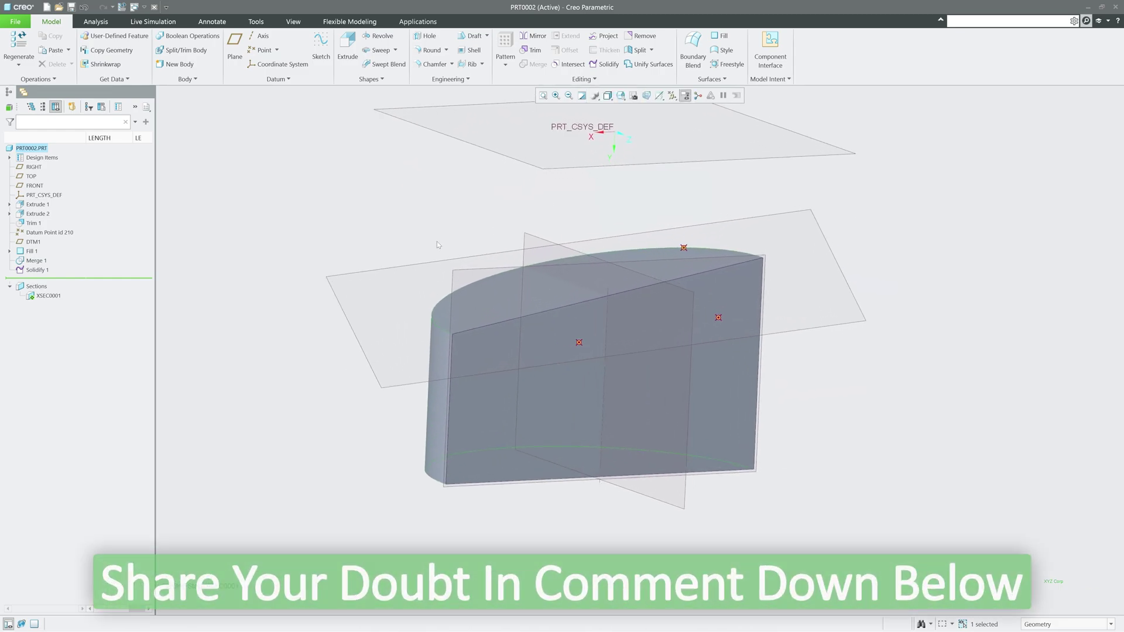